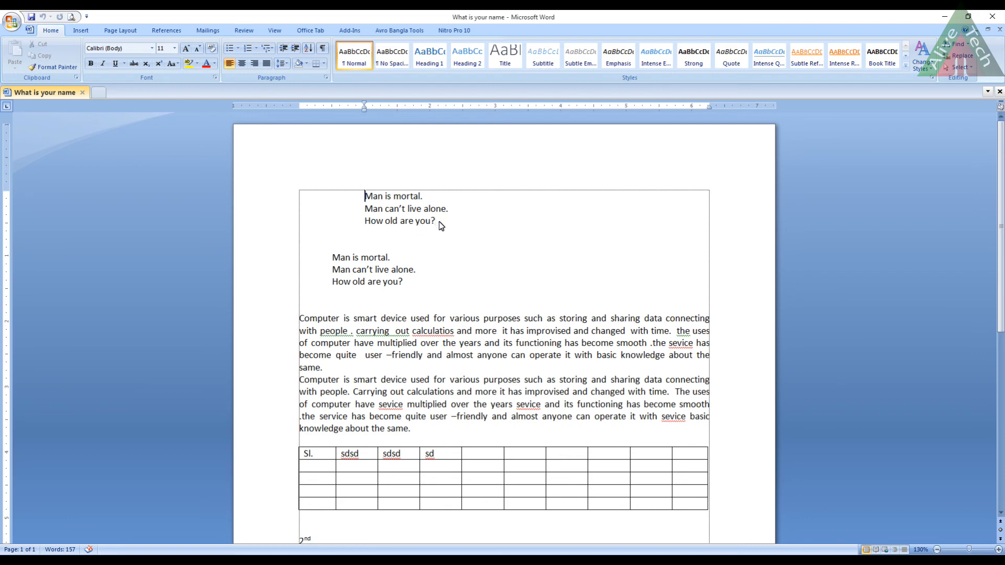
pyautogui.moveTo(365, 194); pyautogui.dragTo(437, 223)
pyautogui.moveTo(365, 194); pyautogui.dragTo(440, 220)
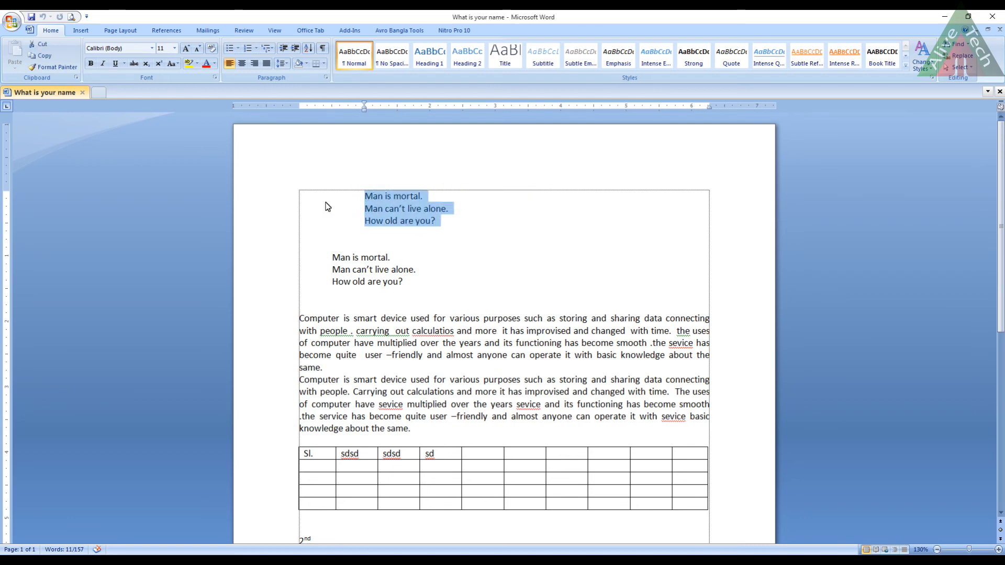
pyautogui.click(310, 199)
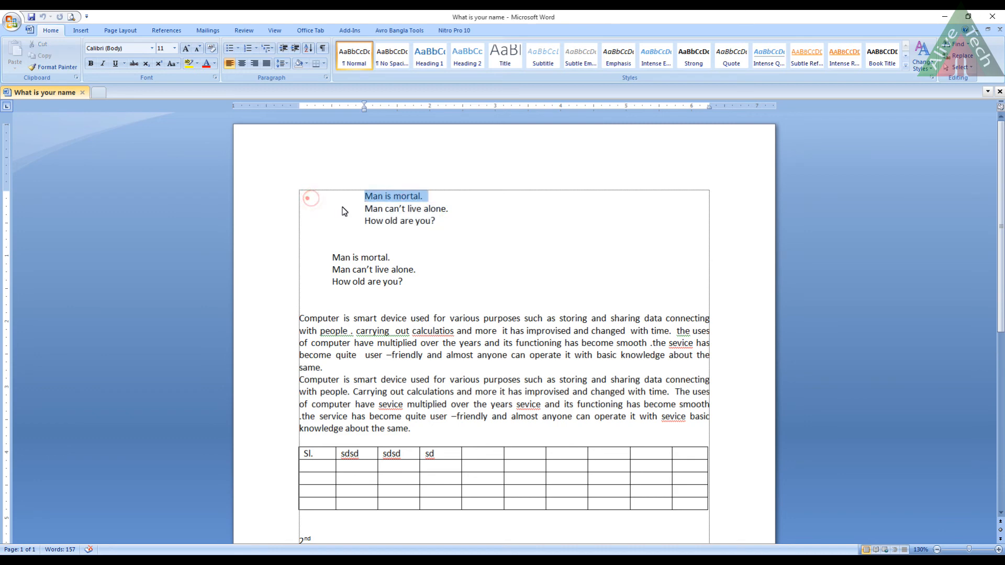
pyautogui.click(347, 202)
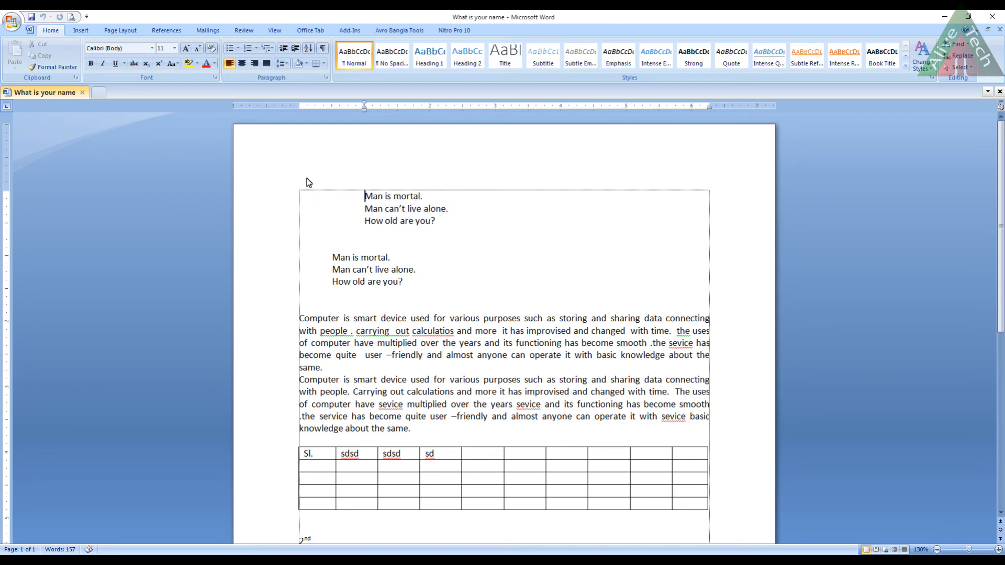
pyautogui.moveTo(330, 256); pyautogui.dragTo(406, 285)
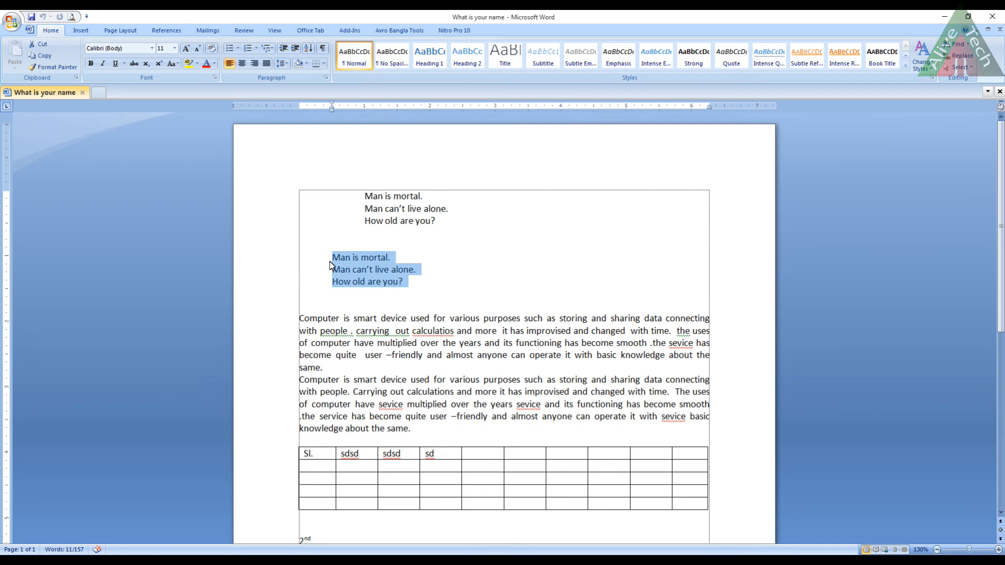
pyautogui.click(321, 218)
# - Increase the indent of the first three-line block at the start of the document by four levels
pyautogui.moveTo(440, 223); pyautogui.dragTo(362, 199)
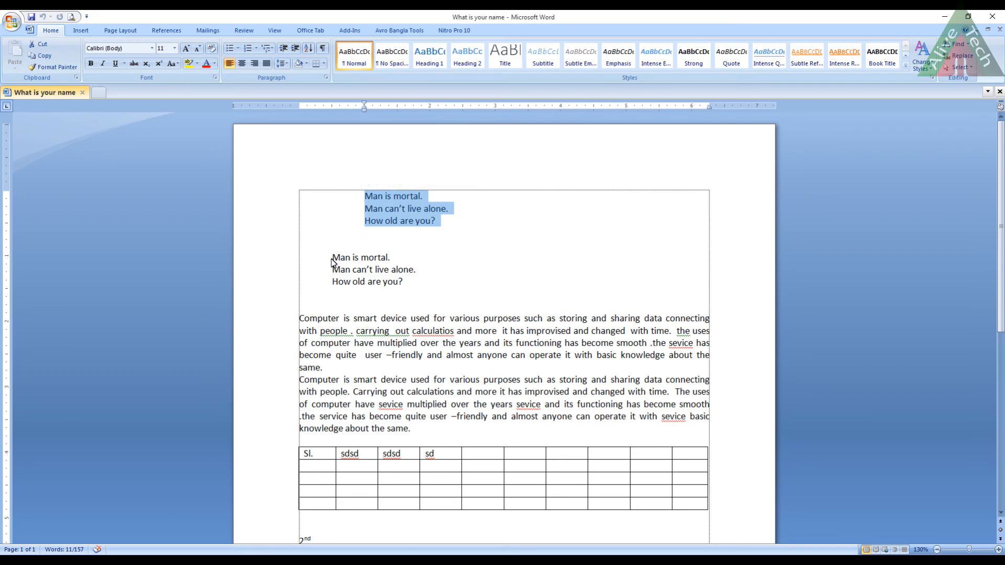
pyautogui.click(441, 224)
pyautogui.moveTo(431, 221); pyautogui.dragTo(366, 198)
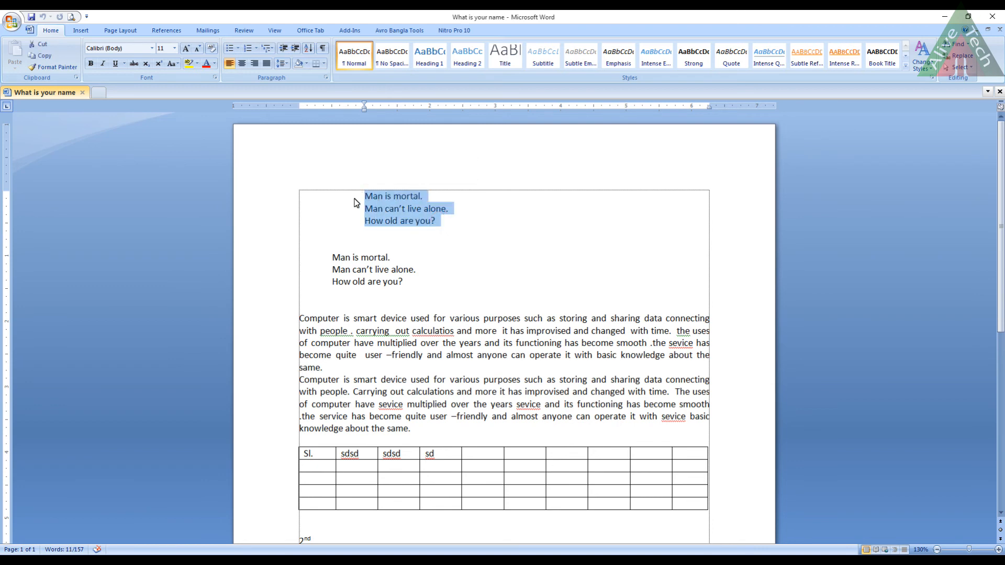
pyautogui.click(296, 49)
pyautogui.click(296, 49)
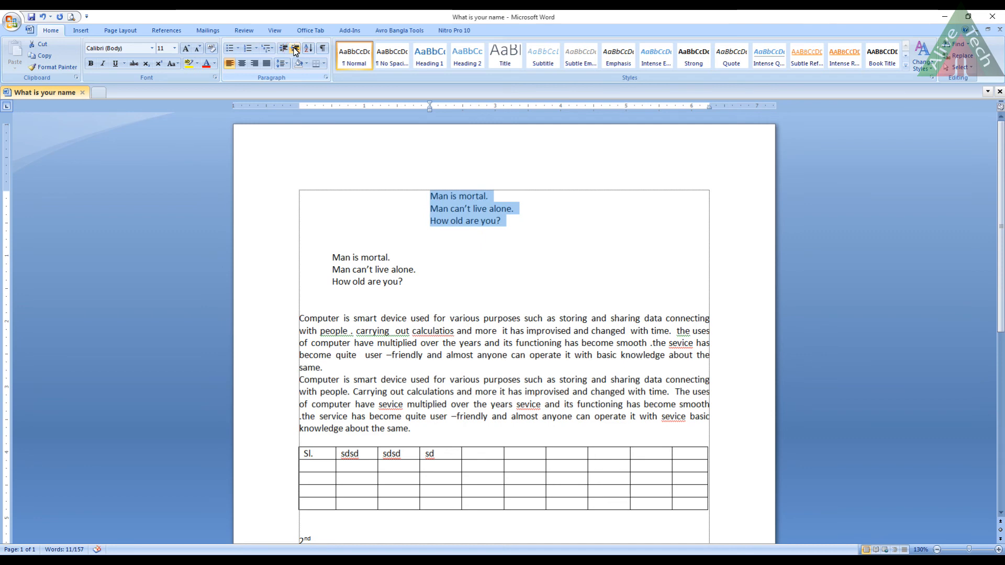
pyautogui.click(296, 48)
pyautogui.click(296, 49)
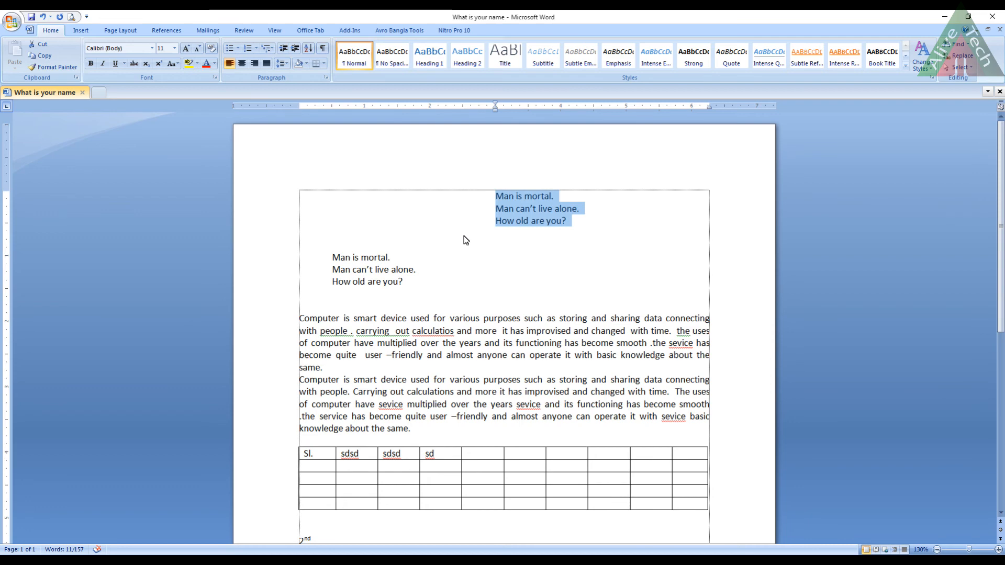
# - Decrease the indent of the first three-line block until it sits at the left margin
pyautogui.click(281, 48)
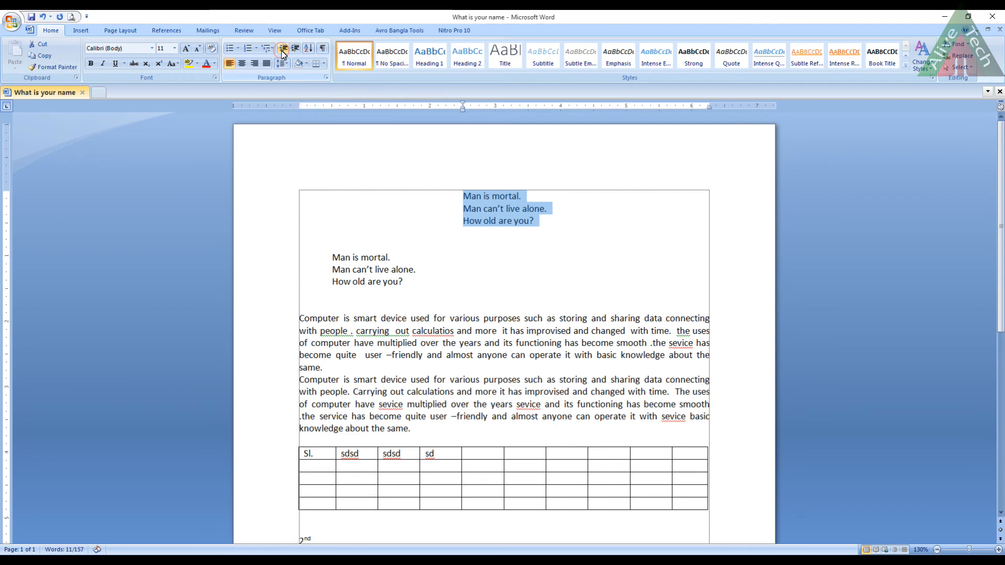
pyautogui.click(282, 49)
pyautogui.click(282, 49)
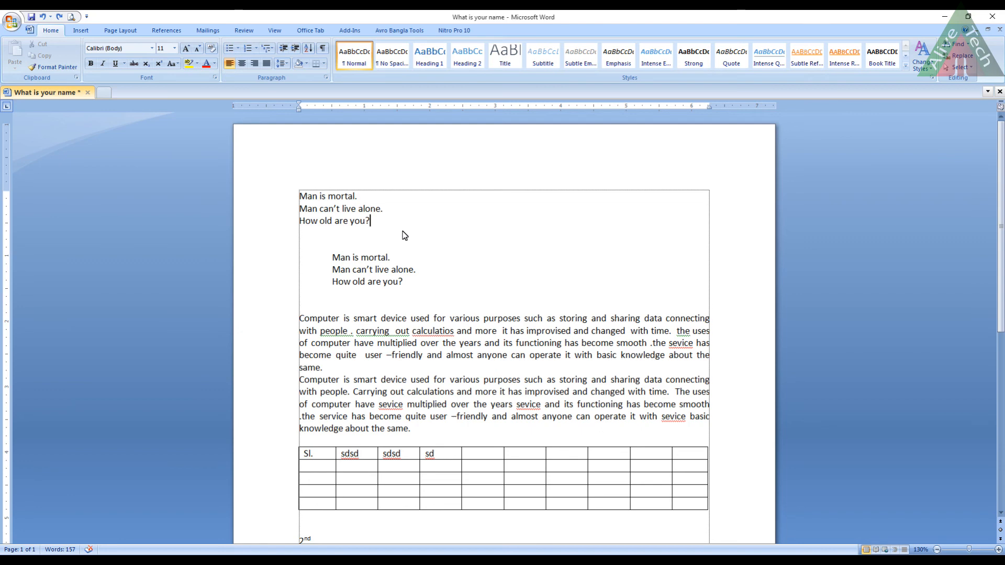
# - Increase the indent of the first three-line block by five levels from the margin
pyautogui.moveTo(374, 222); pyautogui.dragTo(299, 196)
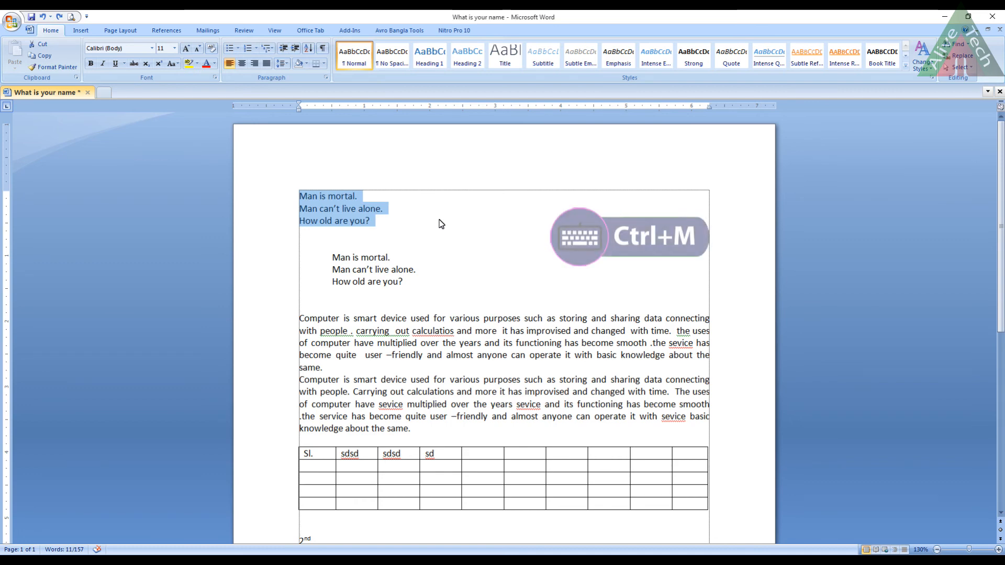
pyautogui.hotkey('ctrl', 'm')
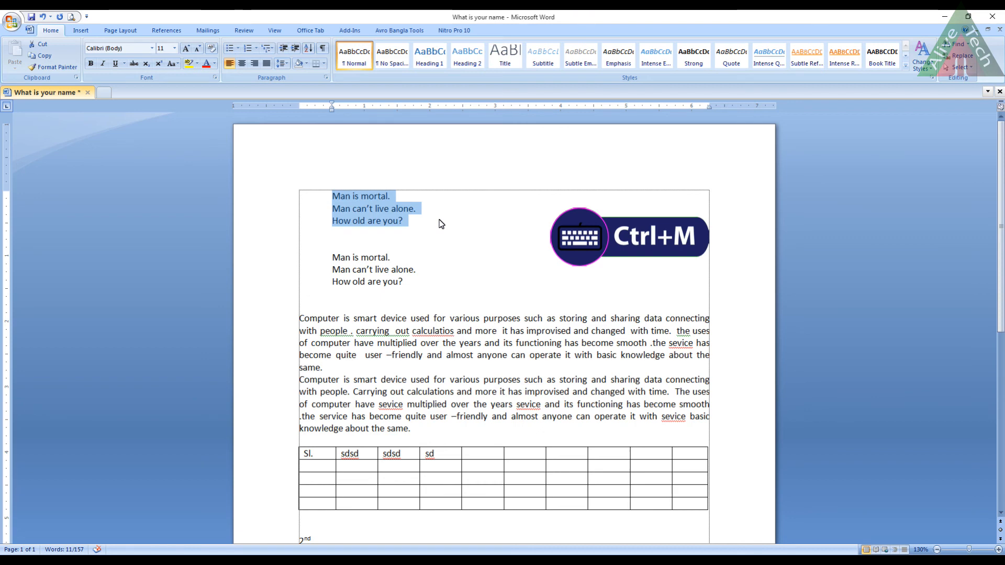
pyautogui.hotkey('ctrl', 'm')
pyautogui.hotkey('ctrl', 'm')
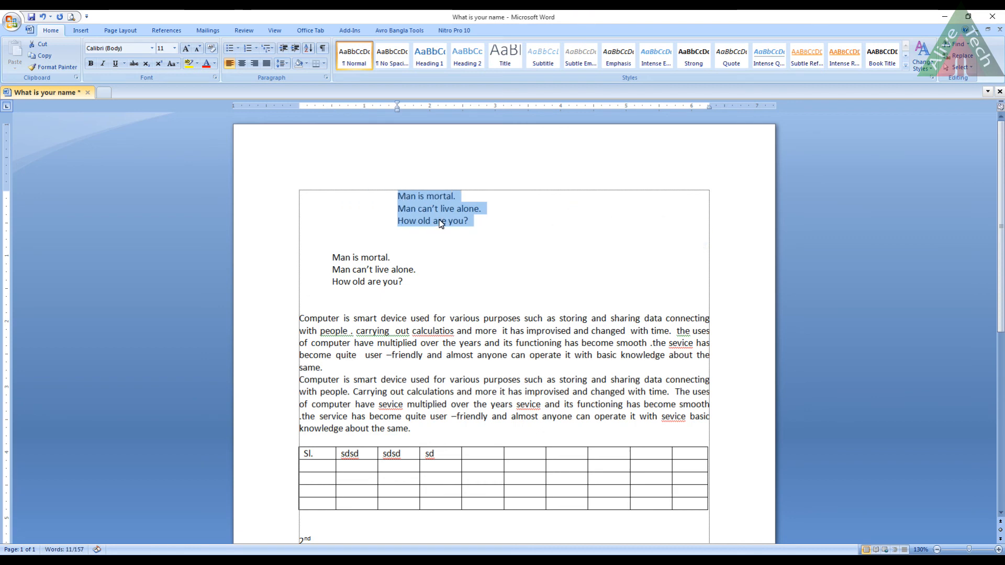
pyautogui.hotkey('ctrl', 'm')
pyautogui.hotkey('ctrl', 'm')
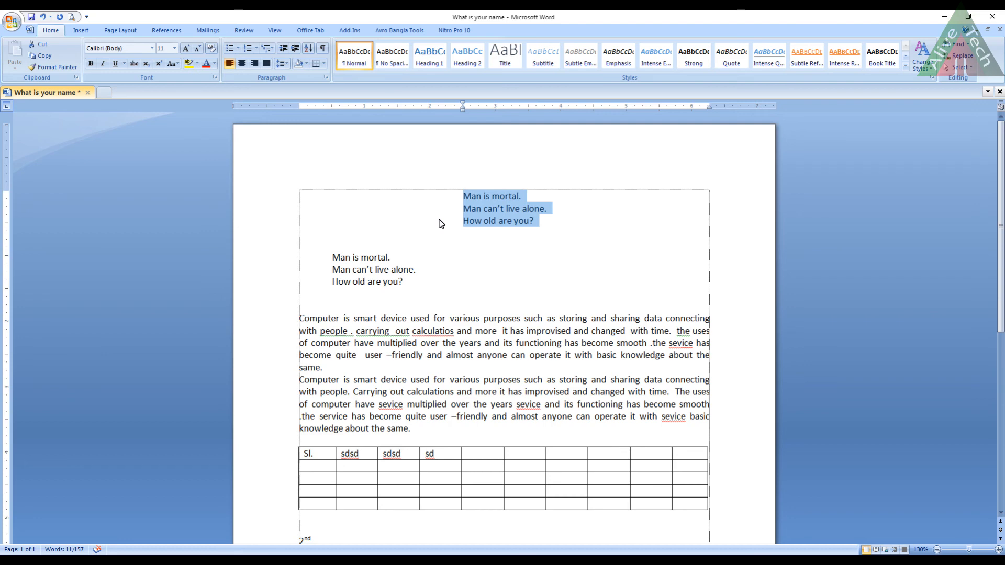
# - Decrease the indent of the first three-line block by five levels, back to the left margin
pyautogui.hotkey('ctrl', 'shift', 'm')
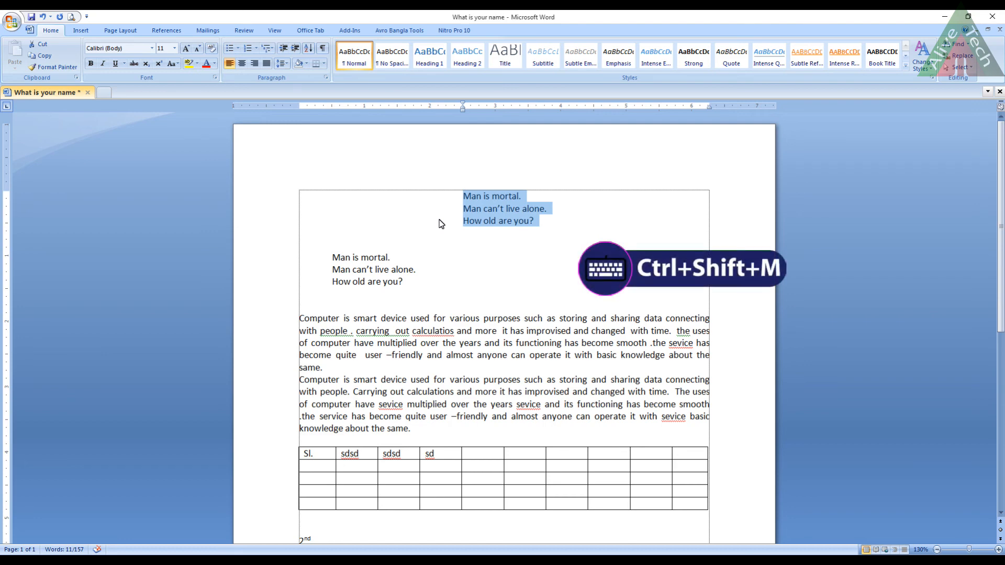
pyautogui.hotkey('ctrl', 'shift', 'm')
pyautogui.hotkey('ctrl', 'shift', 'm')
pyautogui.hotkey('ctrl', 'shift', 'm')
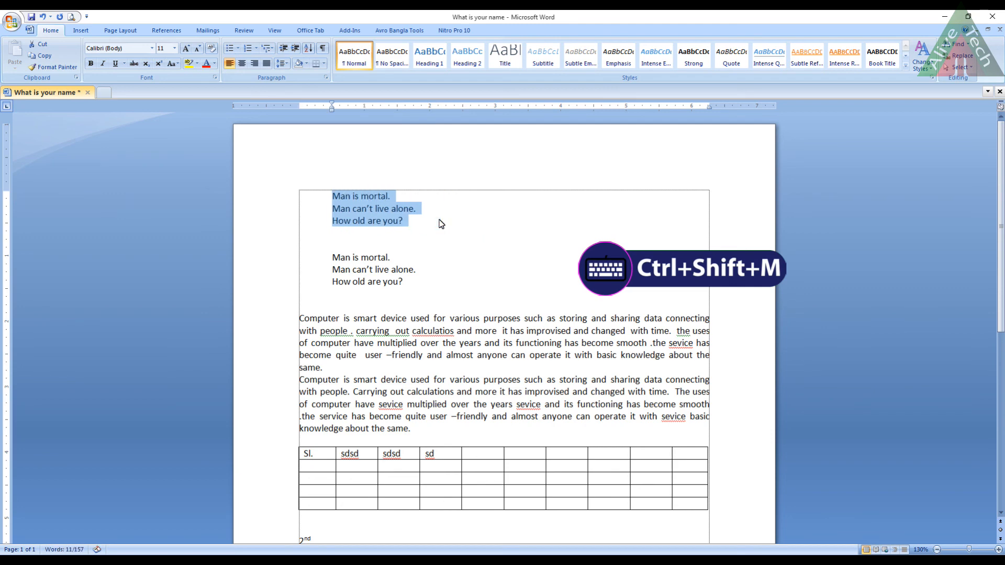
pyautogui.hotkey('ctrl', 'shift', 'm')
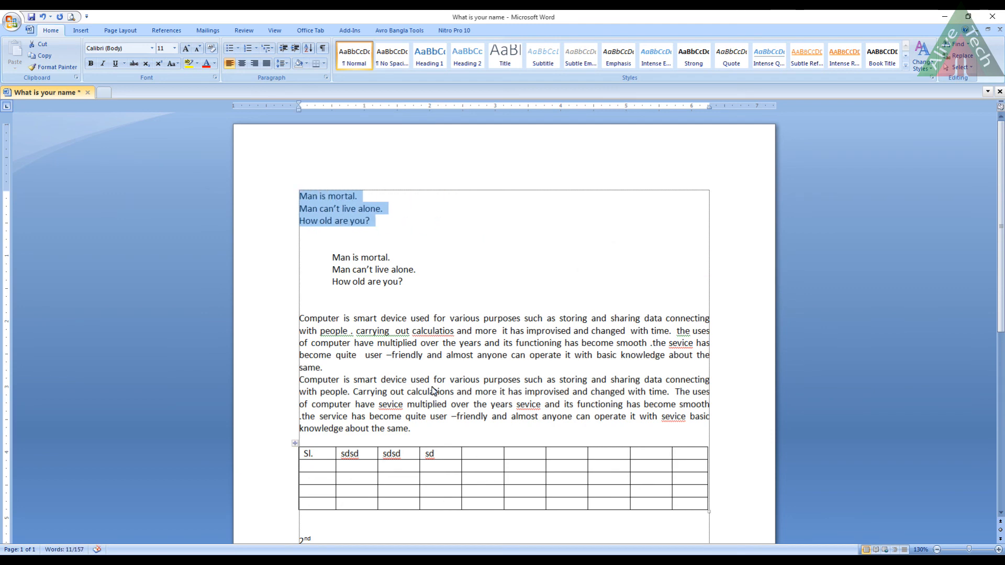
# - Apply Light Blue paragraph shading to the first line, "Man is mortal."
pyautogui.click(374, 223)
pyautogui.tripleClick(309, 208)
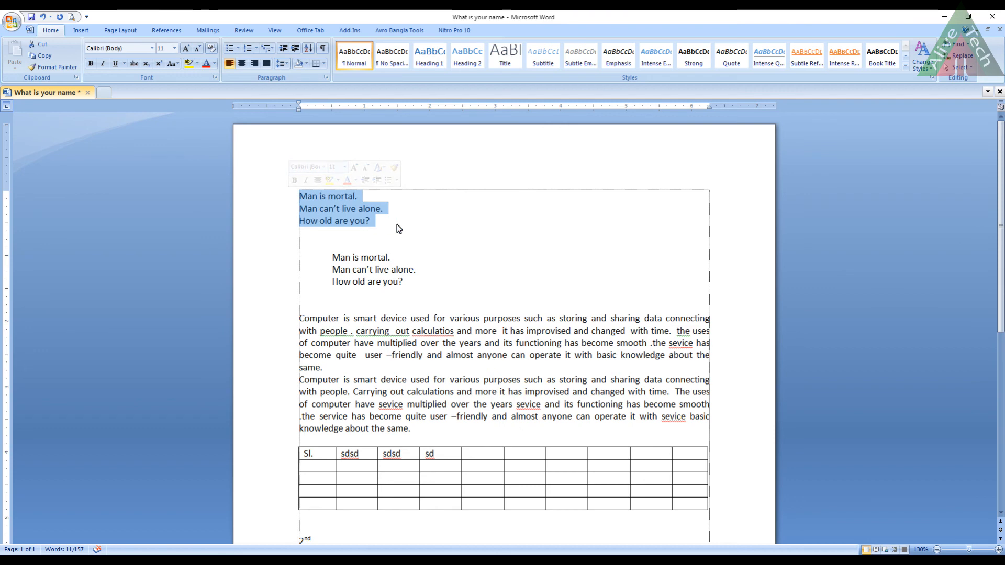
pyautogui.click(313, 208)
pyautogui.moveTo(300, 196); pyautogui.dragTo(377, 201)
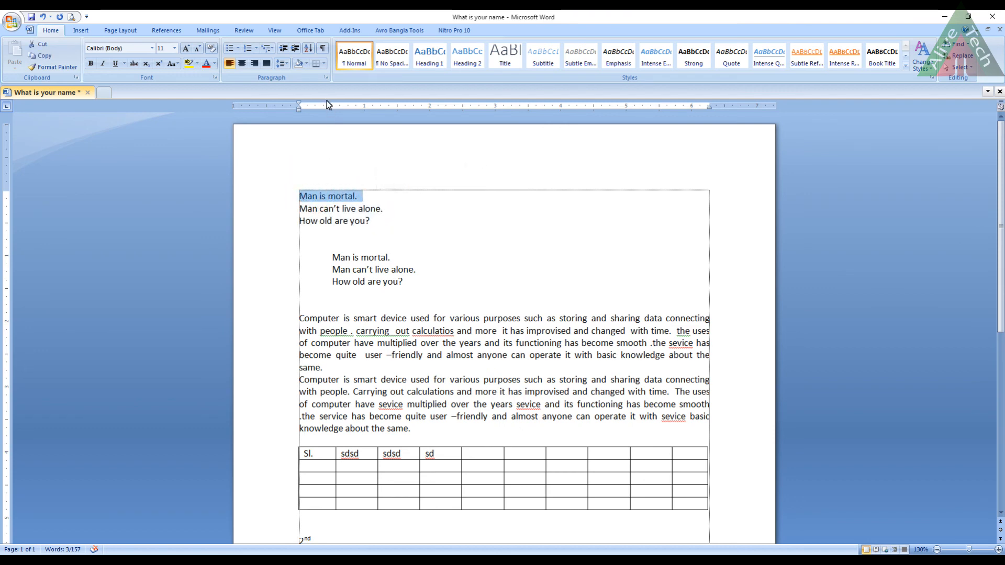
pyautogui.click(307, 65)
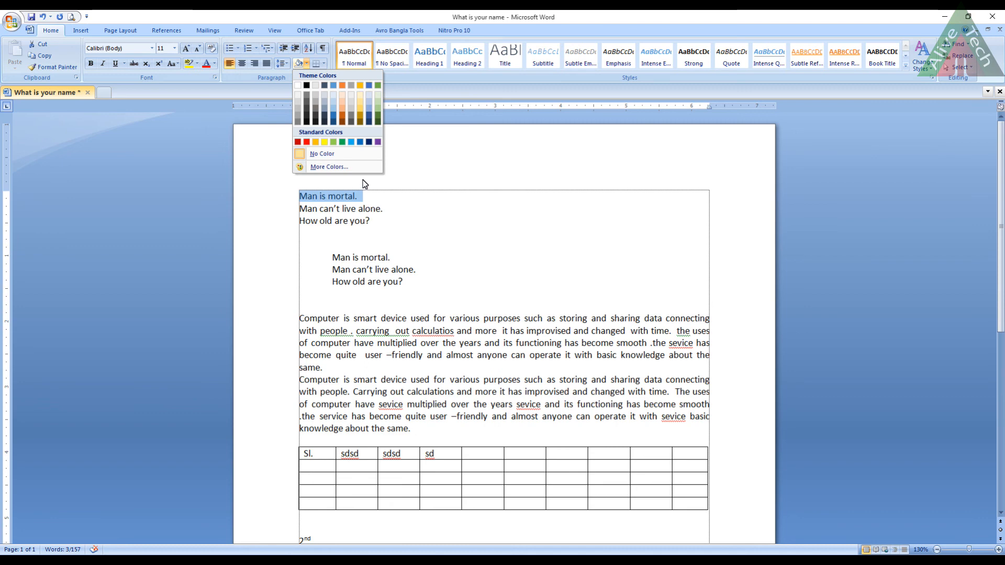
pyautogui.click(352, 142)
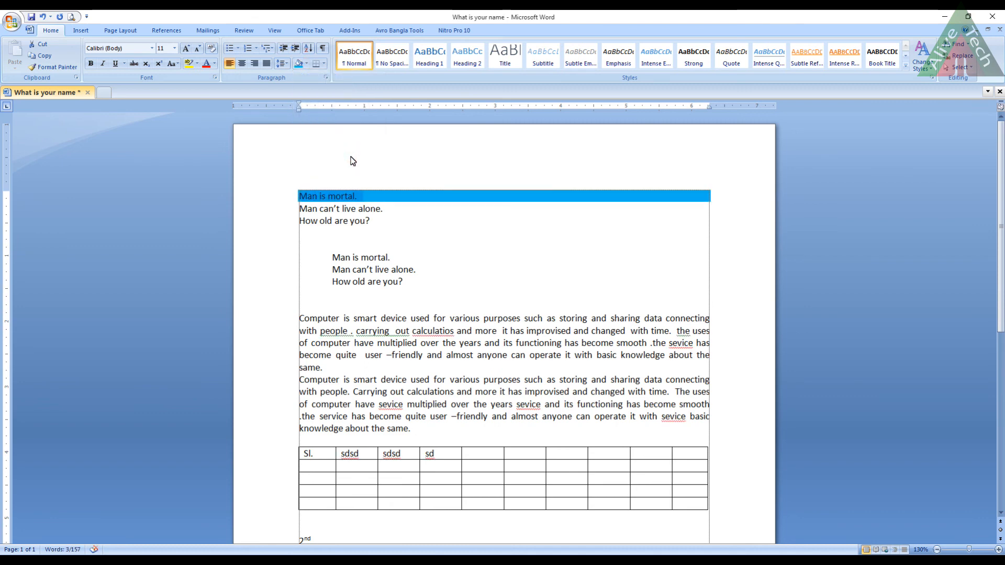
# - Apply Light Green shading to the third line of the document, "How old are you?"
pyautogui.moveTo(299, 201); pyautogui.dragTo(492, 329)
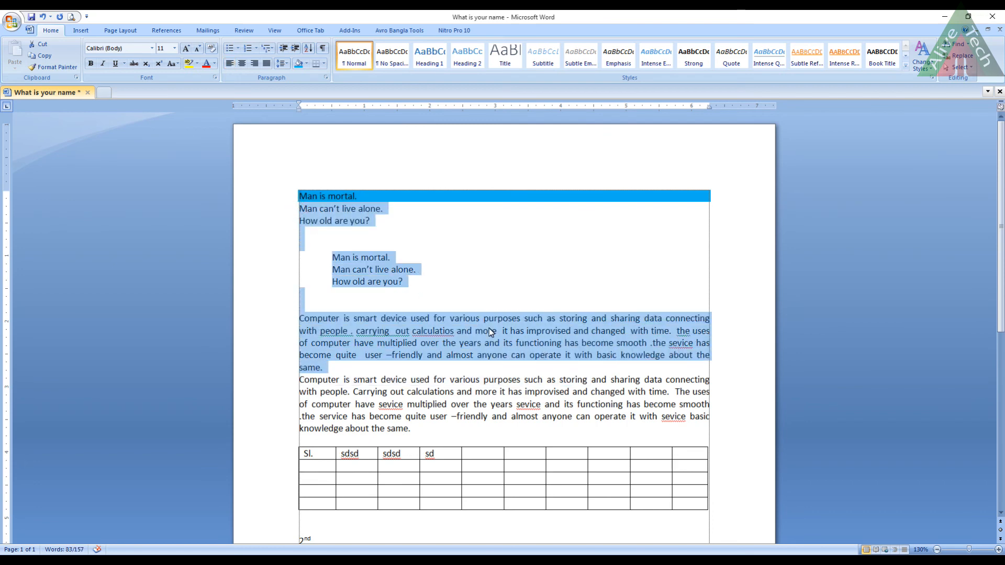
pyautogui.click(345, 237)
pyautogui.moveTo(375, 225); pyautogui.dragTo(289, 222)
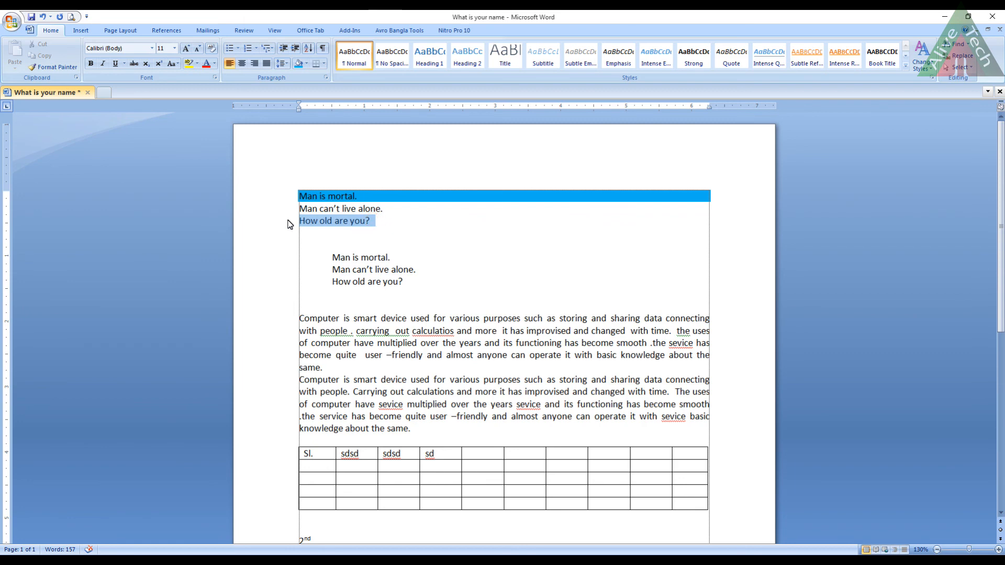
pyautogui.click(306, 63)
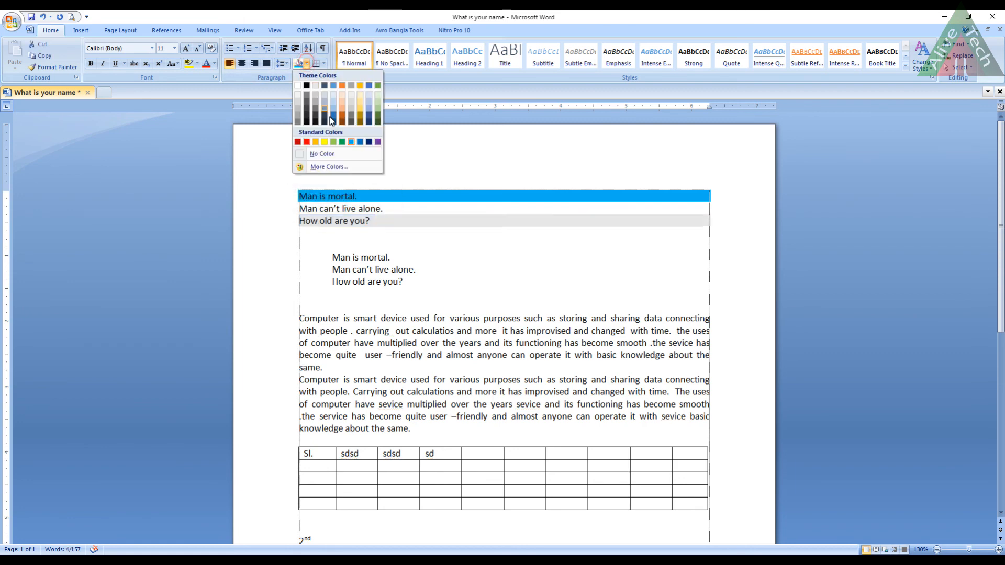
pyautogui.click(332, 143)
# - Set the shading of the first three lines to white and deselect them
pyautogui.moveTo(375, 224); pyautogui.dragTo(303, 195)
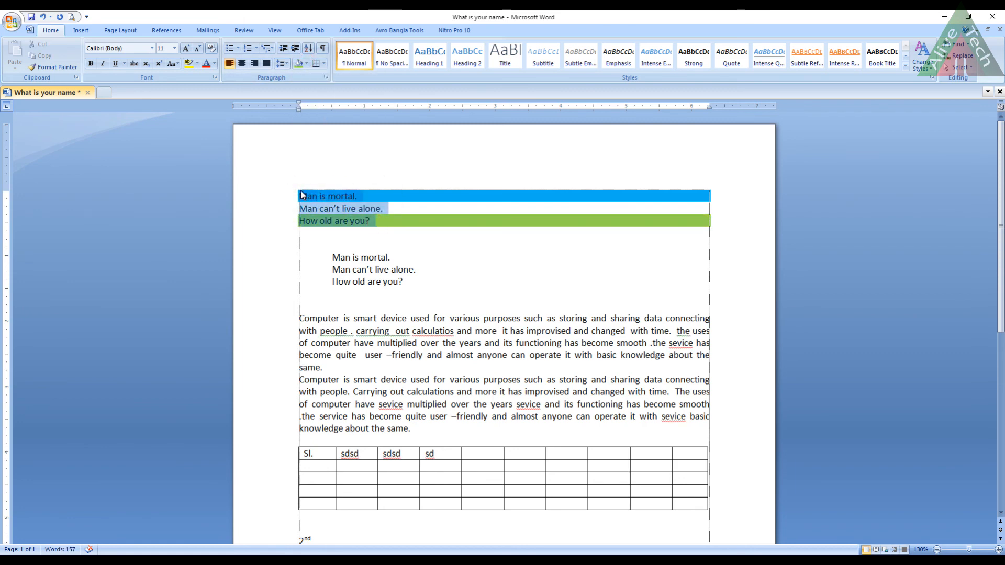
pyautogui.click(308, 65)
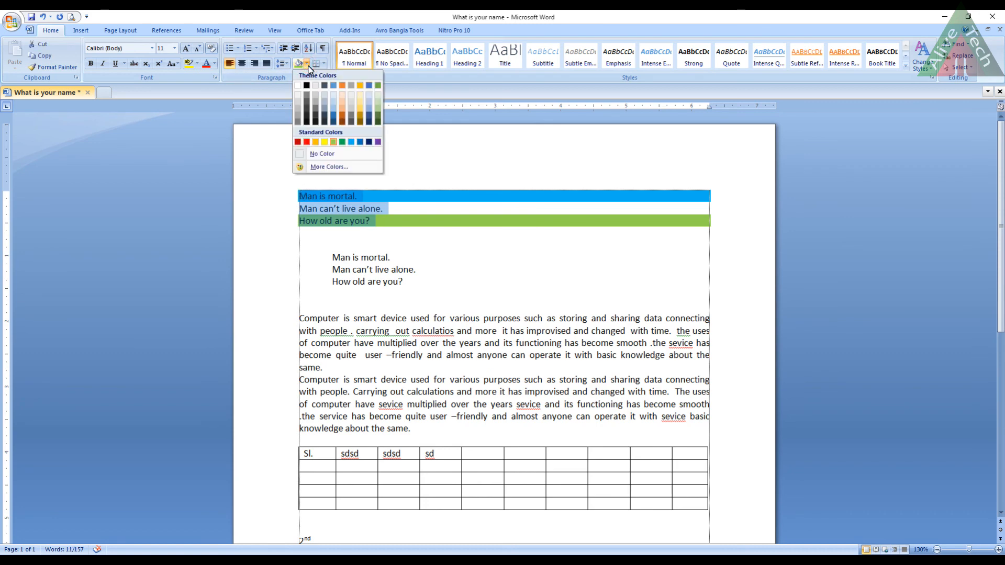
pyautogui.click(298, 86)
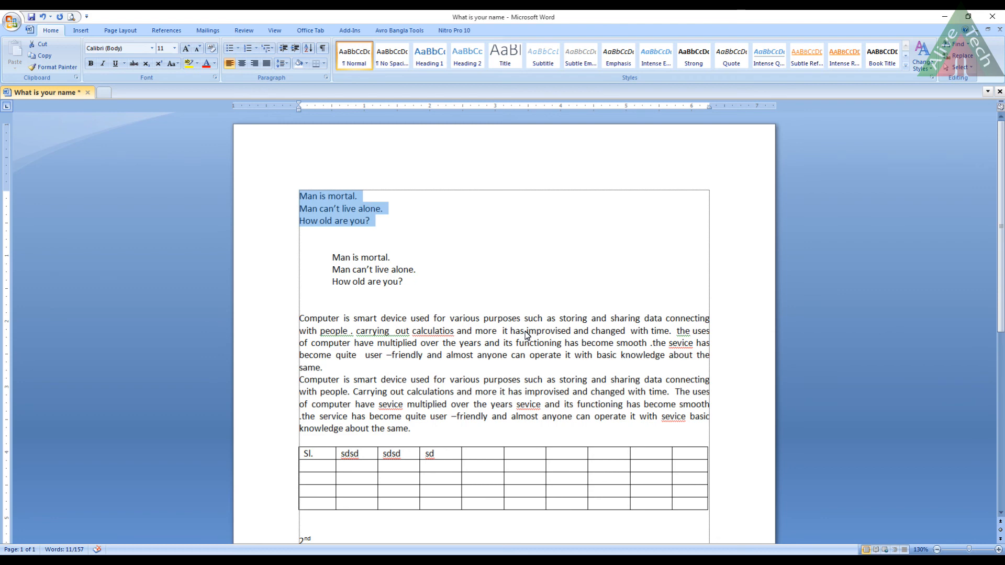
pyautogui.click(437, 233)
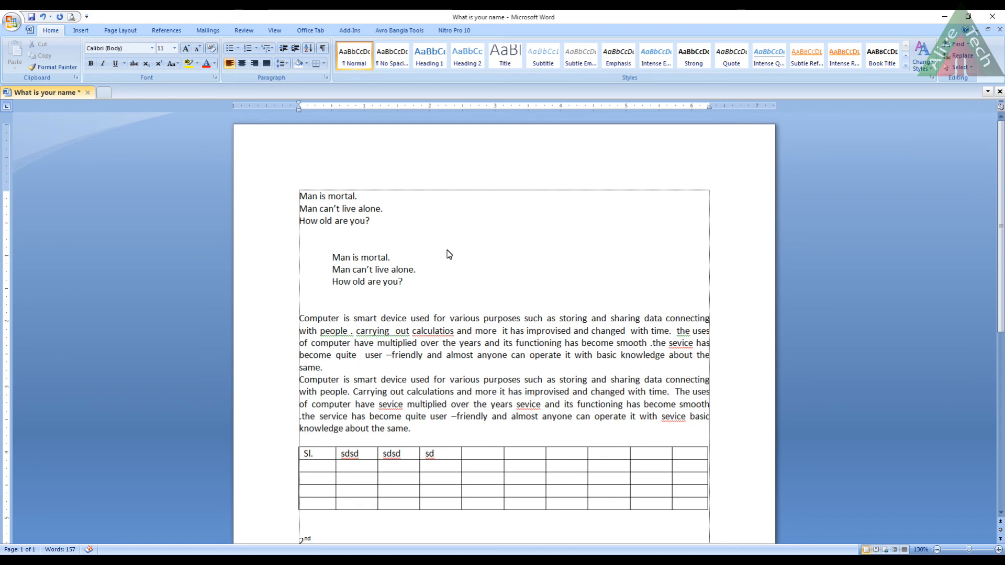
# - Open Find and Replace, looking through its Replace and Go To options before returning to Find
pyautogui.hotkey('ctrl', 'f')
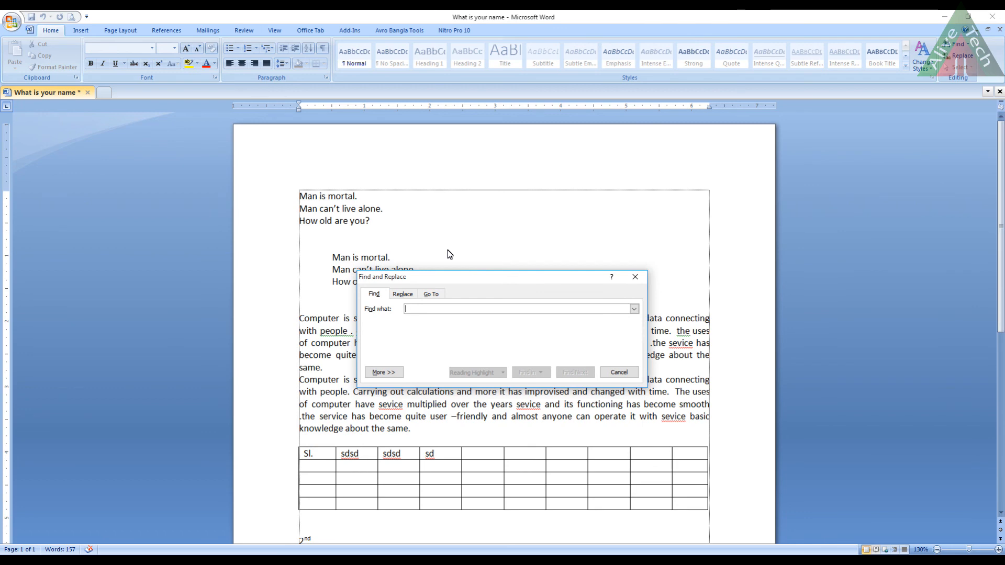
pyautogui.click(375, 295)
pyautogui.click(401, 295)
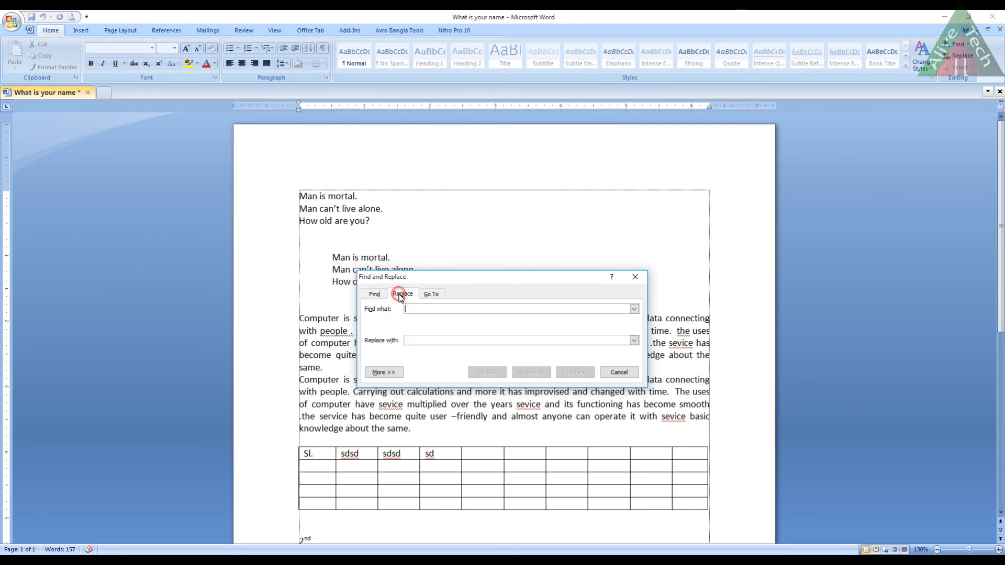
pyautogui.click(432, 295)
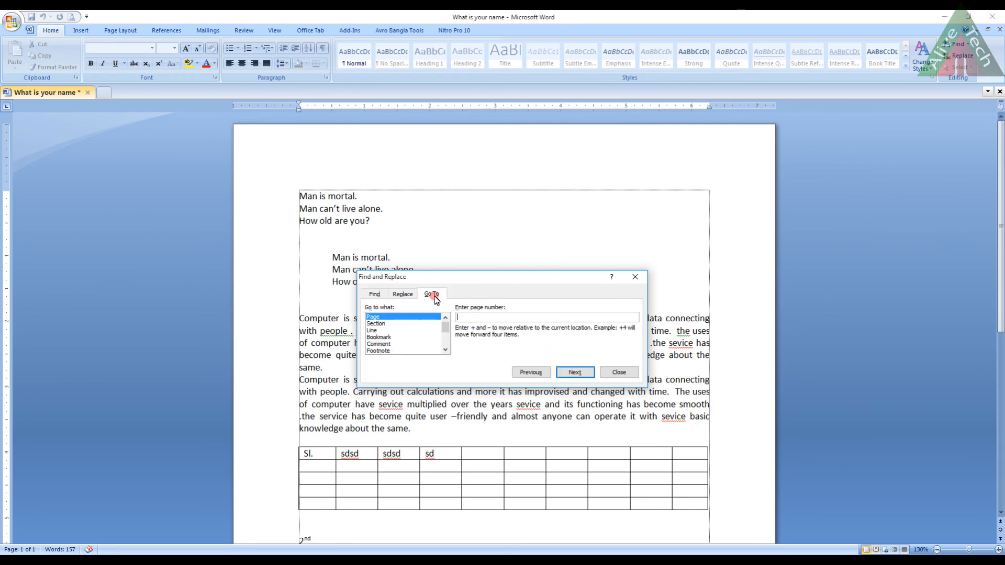
pyautogui.click(374, 295)
pyautogui.moveTo(451, 281); pyautogui.dragTo(449, 213)
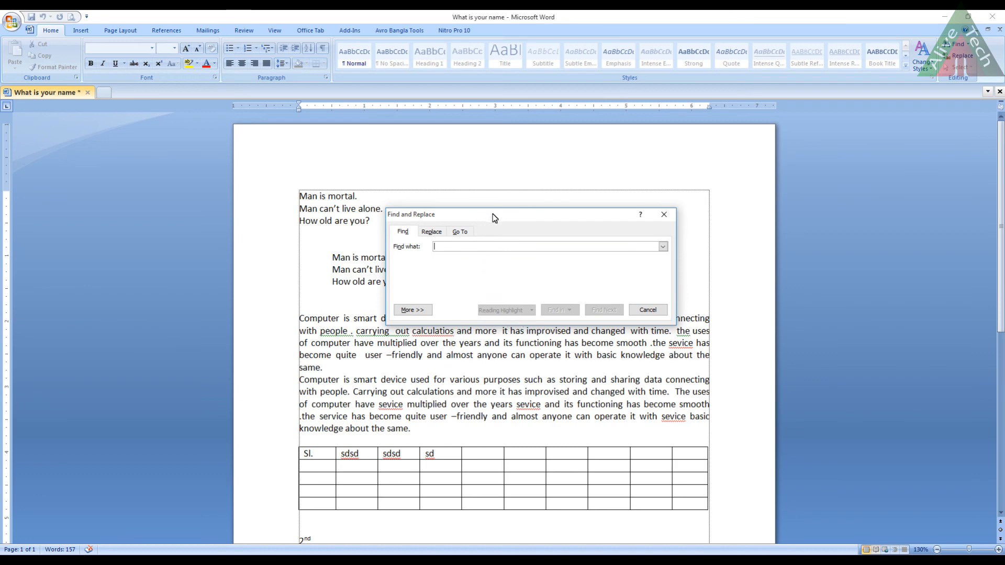
pyautogui.moveTo(492, 214); pyautogui.dragTo(414, 201)
# - Copy the misspelled word "sevice" after "years" in the second computer paragraph and paste it as the text to find
pyautogui.click(520, 406)
pyautogui.moveTo(519, 408); pyautogui.dragTo(539, 404)
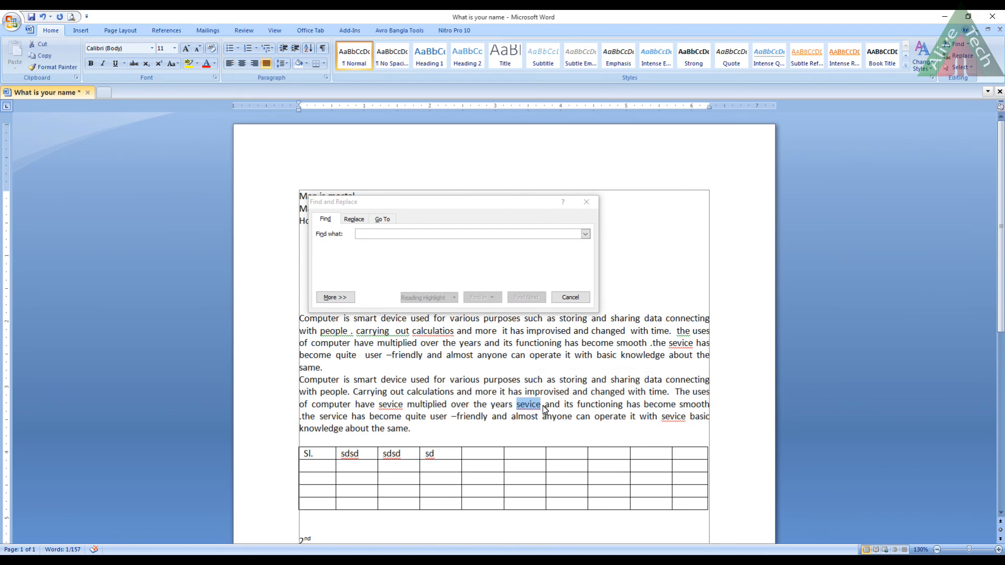
pyautogui.click(519, 412)
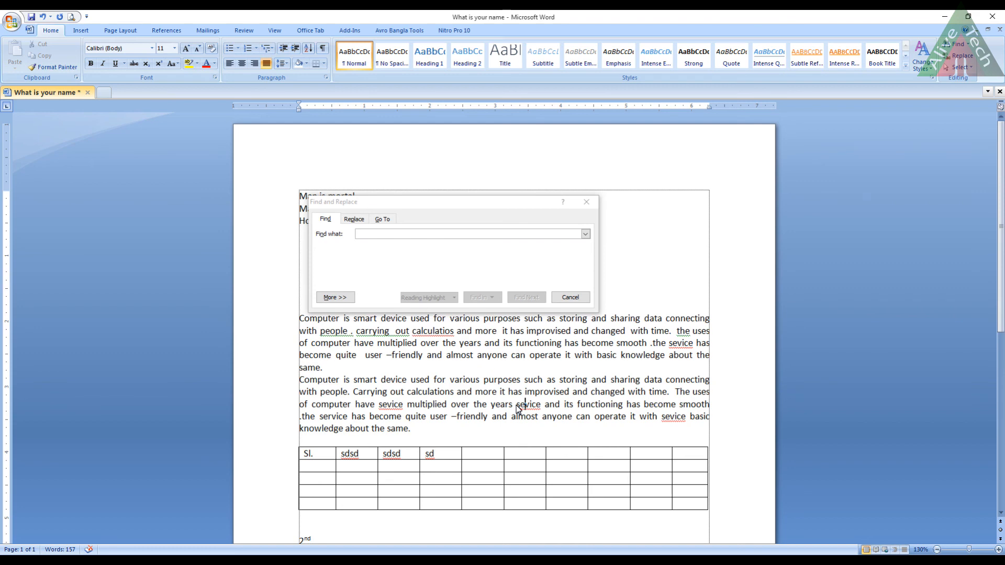
pyautogui.doubleClick(519, 408)
pyautogui.click(551, 416)
pyautogui.click(359, 234)
pyautogui.click(516, 407)
pyautogui.doubleClick(519, 408)
pyautogui.hotkey('ctrl', 'c')
pyautogui.click(370, 234)
pyautogui.hotkey('ctrl', 'v')
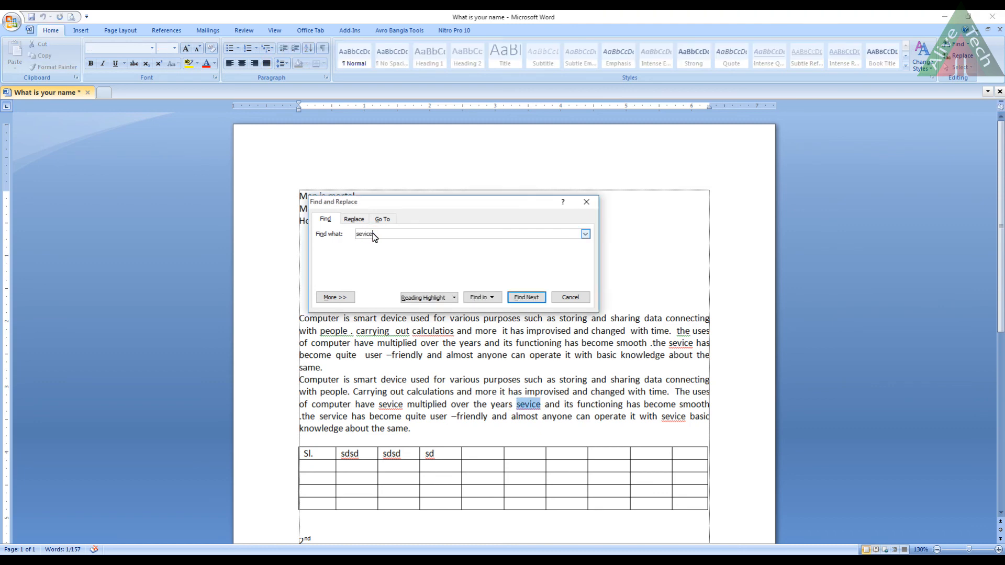
# - Look through the additional search options and the Reading Highlight and Find in choices for the "sevice" search
pyautogui.click(343, 299)
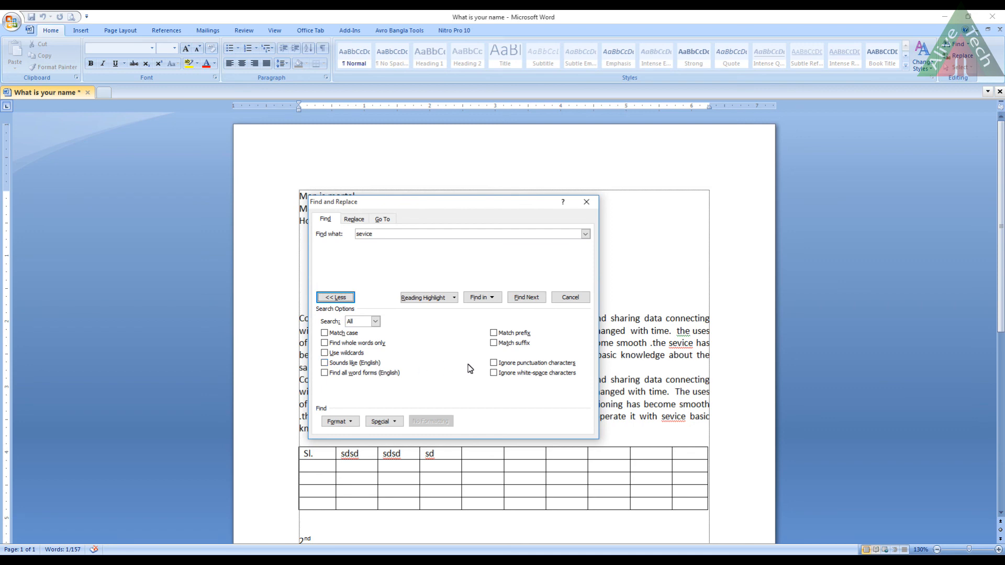
pyautogui.click(327, 297)
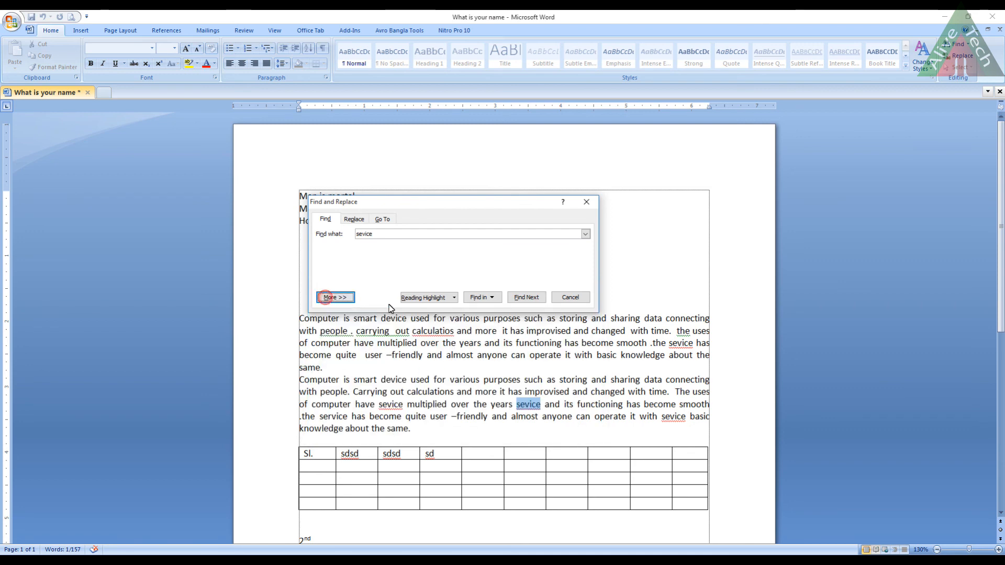
pyautogui.click(455, 300)
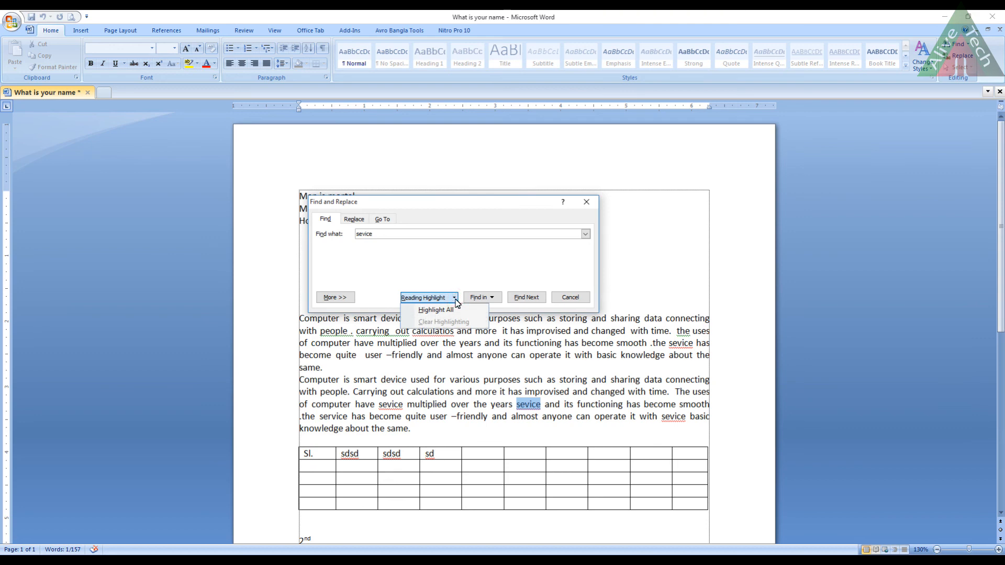
pyautogui.click(491, 298)
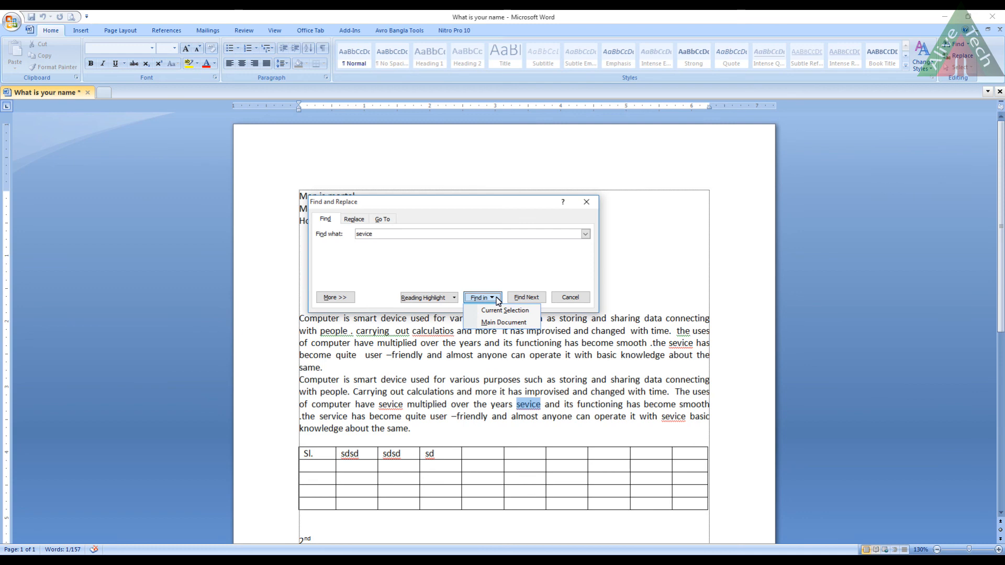
pyautogui.click(513, 268)
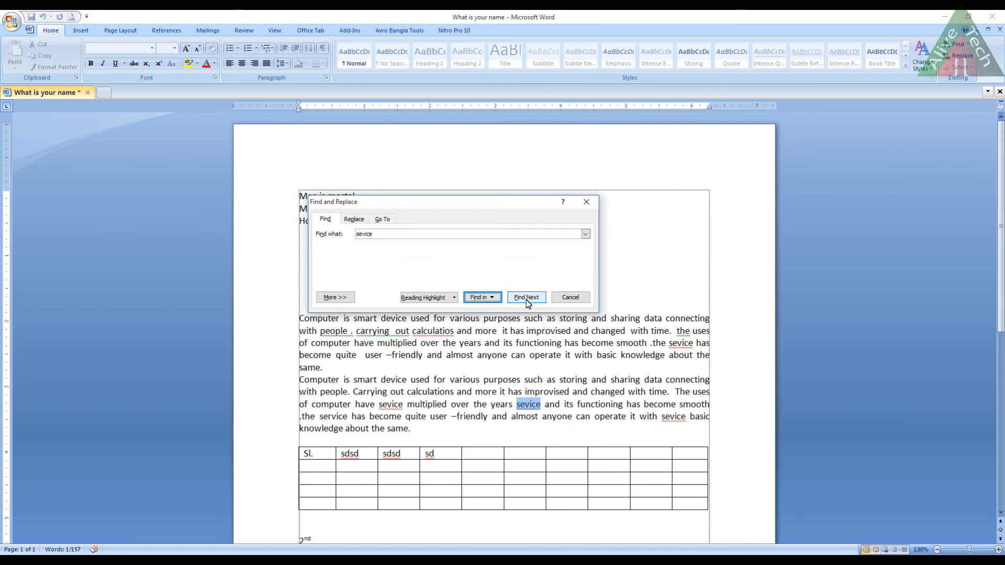
# - Step through the occurrences of "sevice" in the document with Find Next, ending the search at the third paragraph line's first one
pyautogui.click(538, 405)
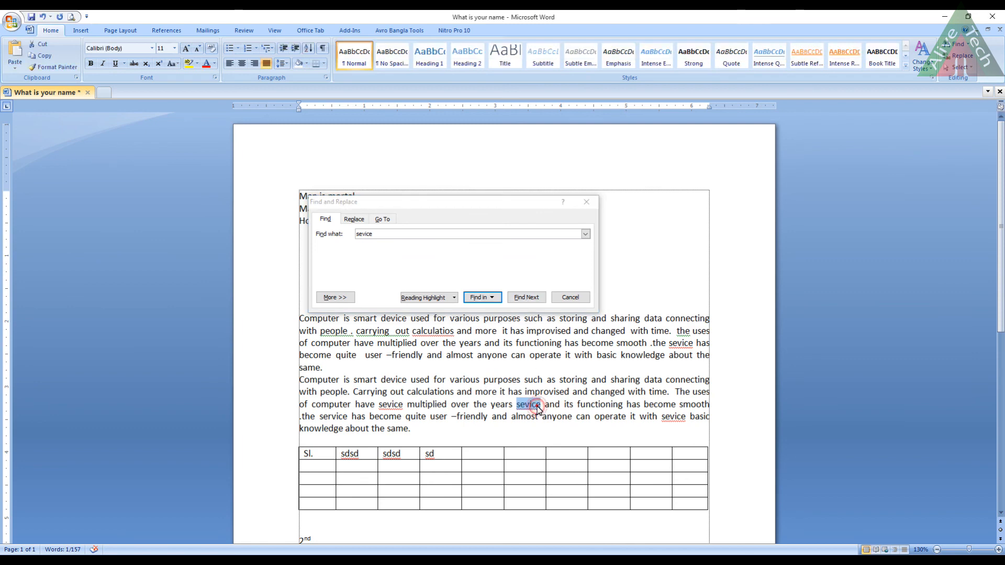
pyautogui.click(521, 300)
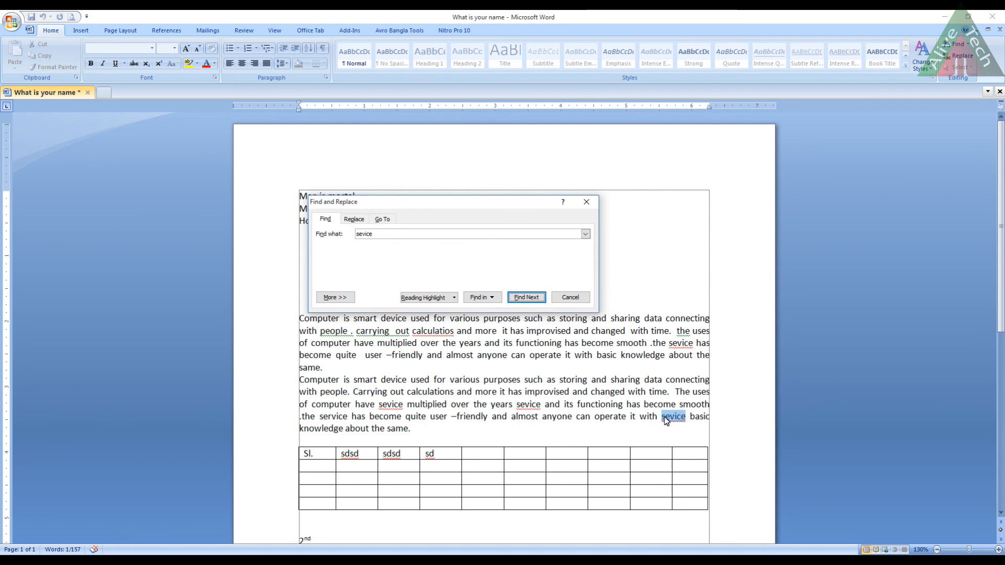
pyautogui.click(524, 297)
pyautogui.click(521, 296)
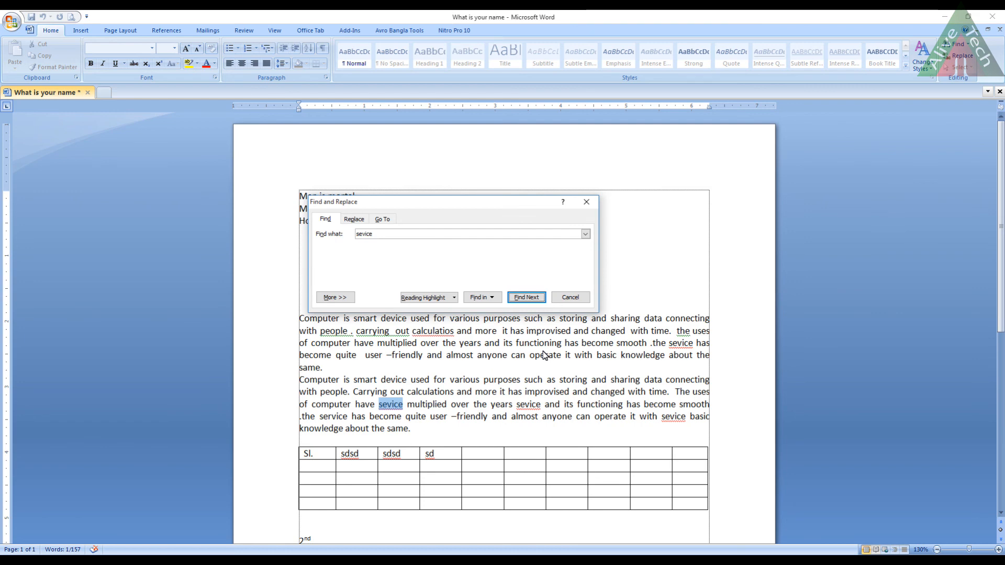
pyautogui.click(571, 300)
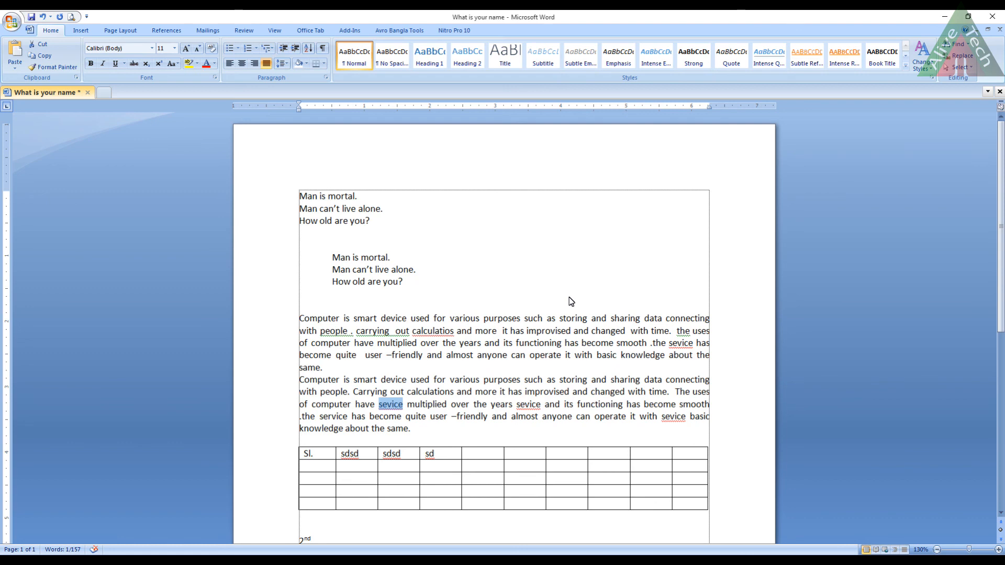
# - Open Replace for "sevice", enter "Service" as the replacement, and replace the selected occurrence before "multiplied" in the second computer paragraph
pyautogui.hotkey('ctrl', 'h')
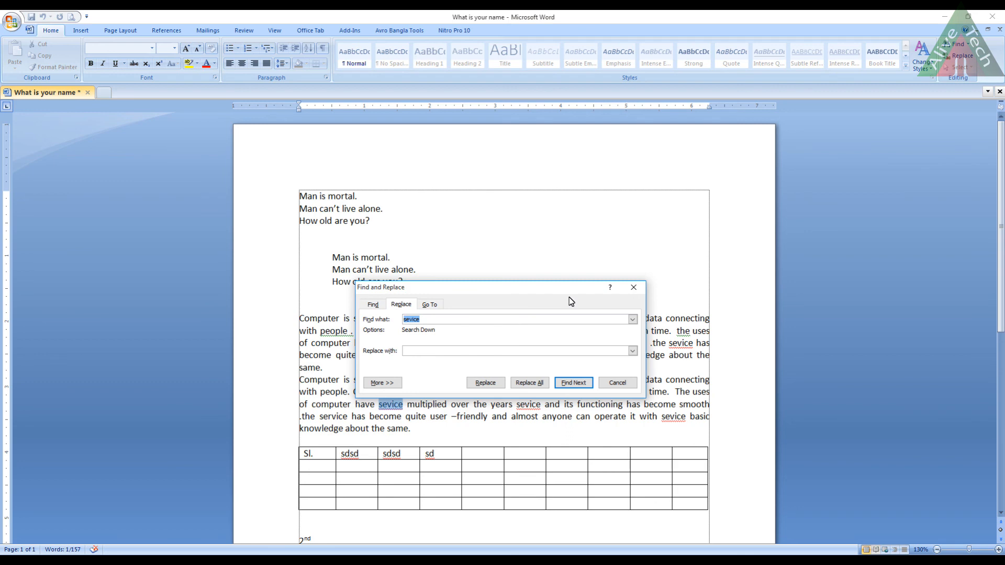
pyautogui.click(373, 306)
pyautogui.click(400, 305)
pyautogui.moveTo(429, 287); pyautogui.dragTo(384, 245)
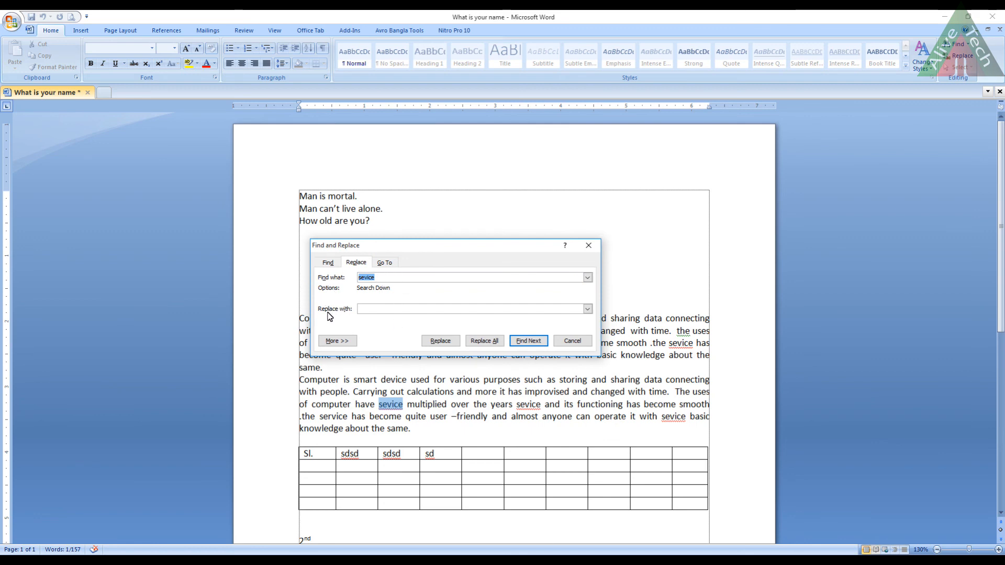
pyautogui.click(367, 309)
pyautogui.write('Service')
pyautogui.click(441, 341)
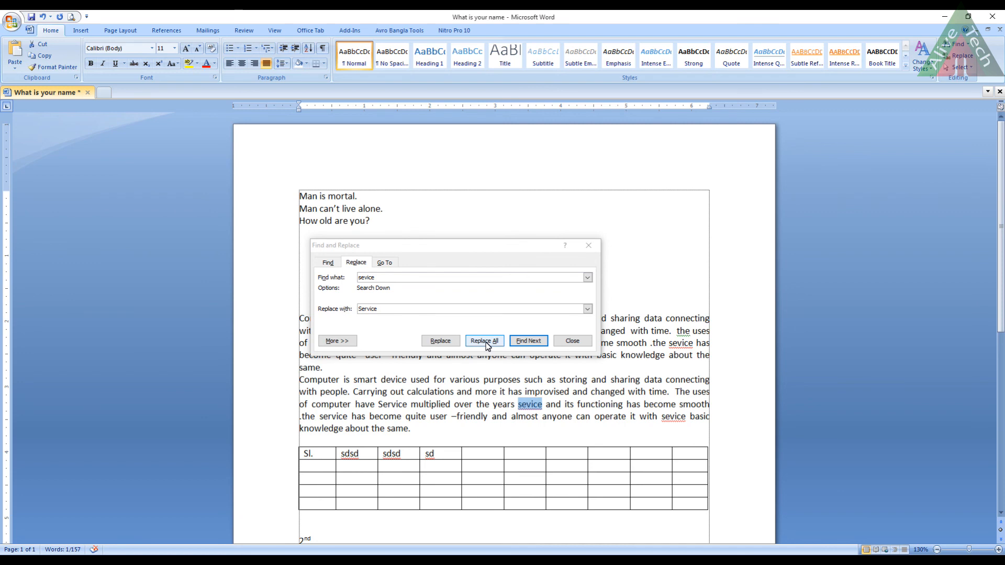
# - Replace all remaining occurrences of "sevice" with "Service", continuing the search from the document's beginning, and close Find and Replace
pyautogui.moveTo(442, 244); pyautogui.dragTo(394, 183)
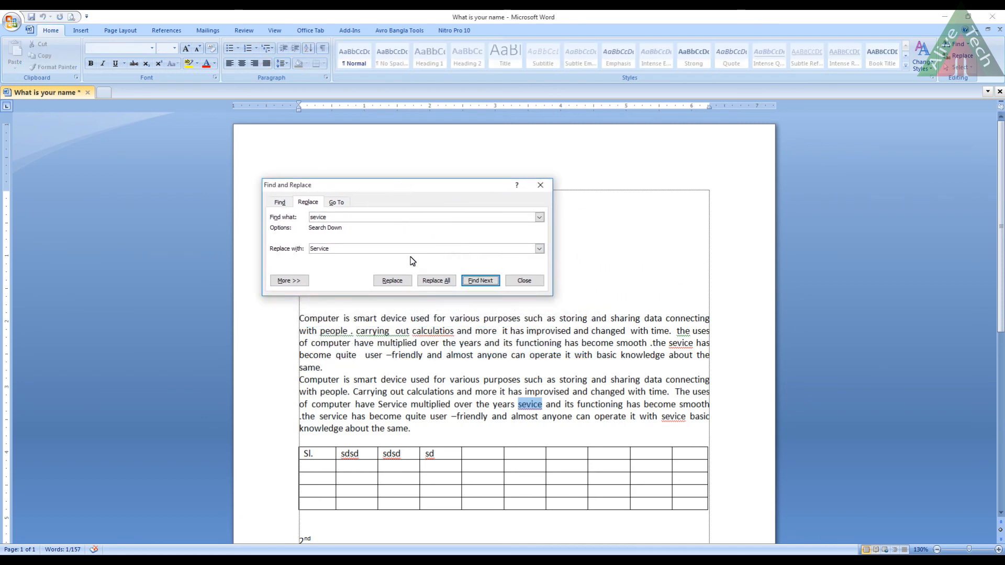
pyautogui.click(439, 281)
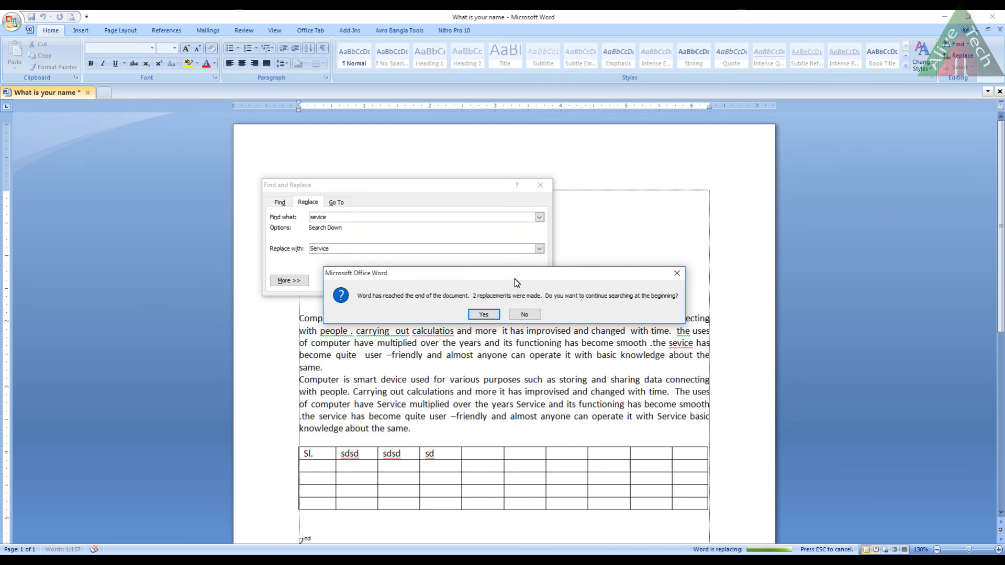
pyautogui.click(485, 315)
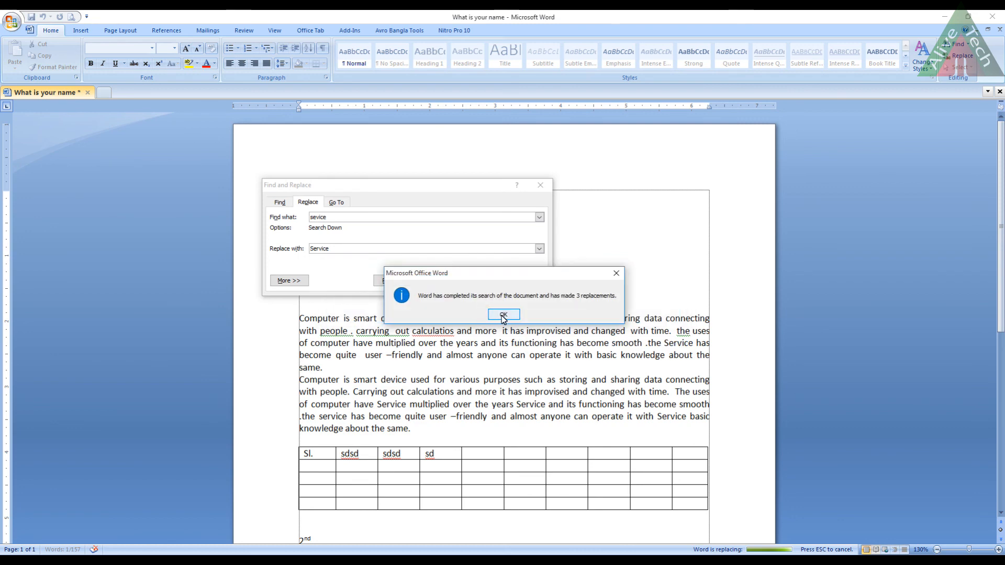
pyautogui.click(501, 315)
pyautogui.moveTo(494, 186); pyautogui.dragTo(587, 333)
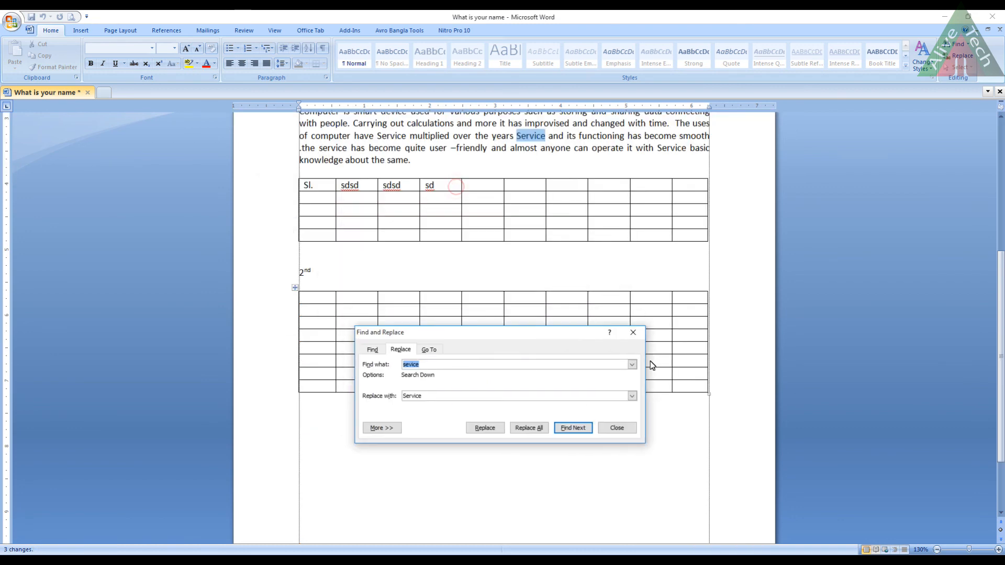
pyautogui.click(632, 334)
pyautogui.scroll(3, 631, 331)
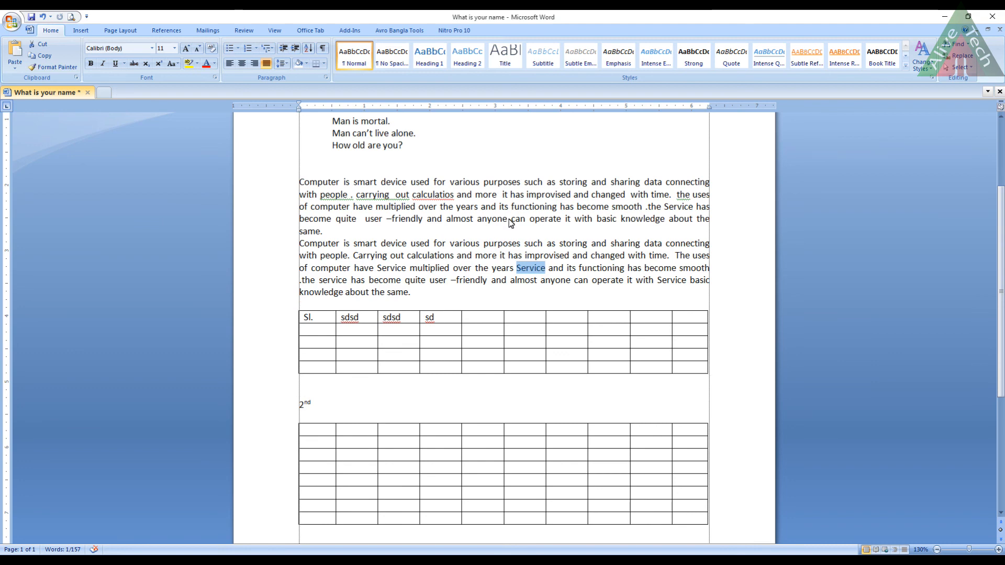
pyautogui.click(529, 300)
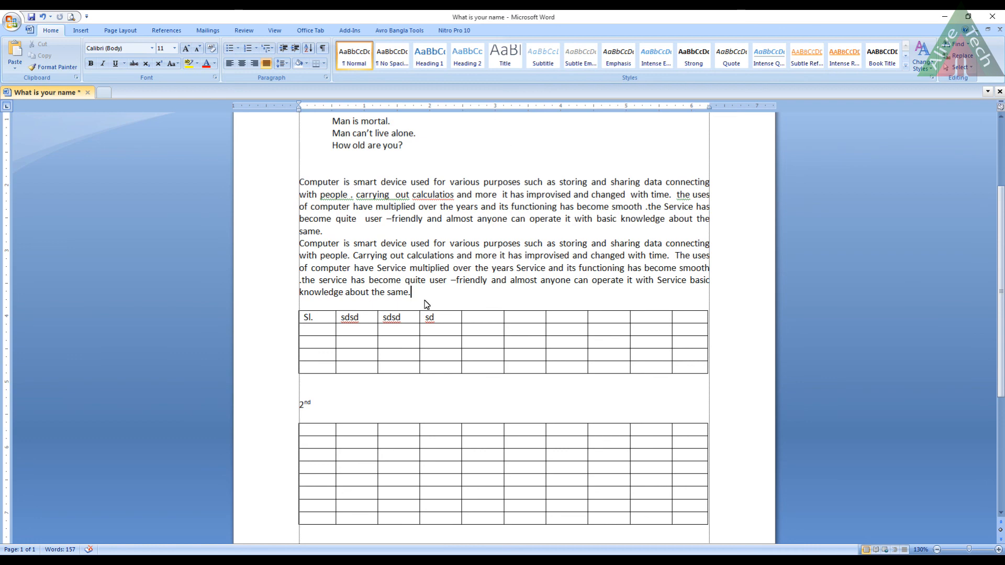
# - Add two pages at the end of the document with page breaks and enter "Hello" on page 3
pyautogui.scroll(5, 413, 335)
pyautogui.scroll(-12, 439, 351)
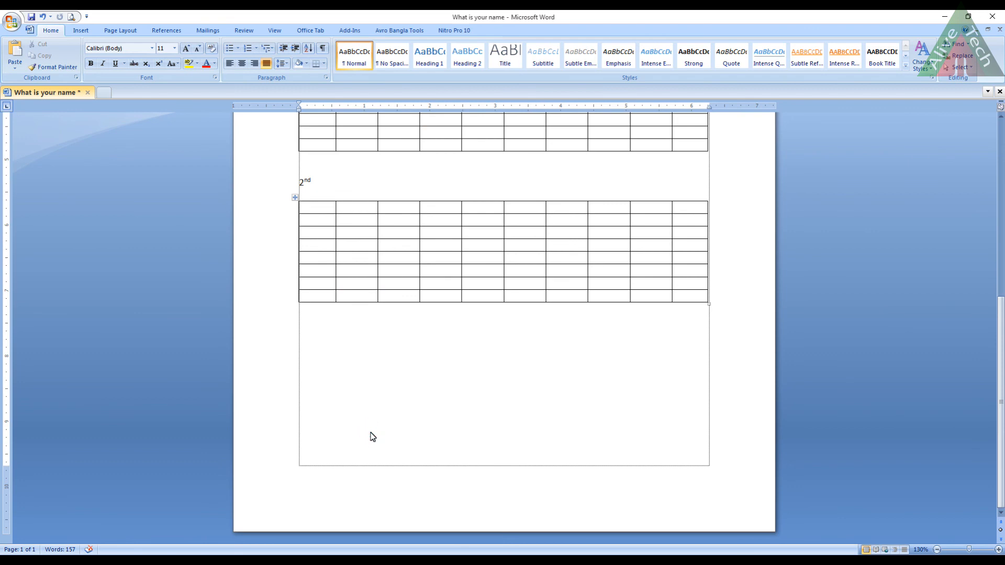
pyautogui.hotkey('ctrl', 'Return')
pyautogui.hotkey('ctrl', 'Return')
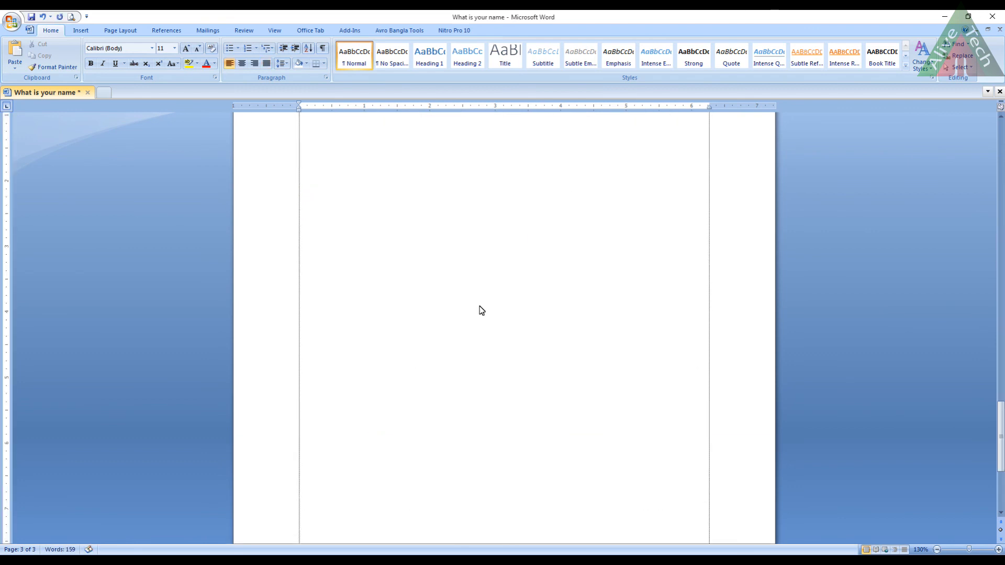
pyautogui.scroll(-5, 482, 310)
pyautogui.scroll(20, 488, 307)
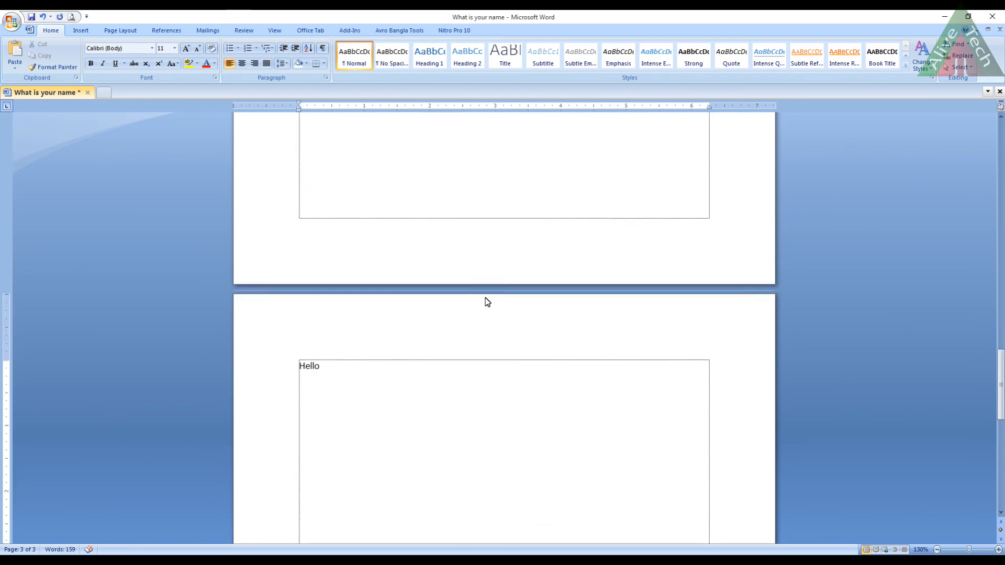
# - Return the cursor to page 1, open Go To, and look through its target types, trying Table before reselecting Page
pyautogui.click(359, 231)
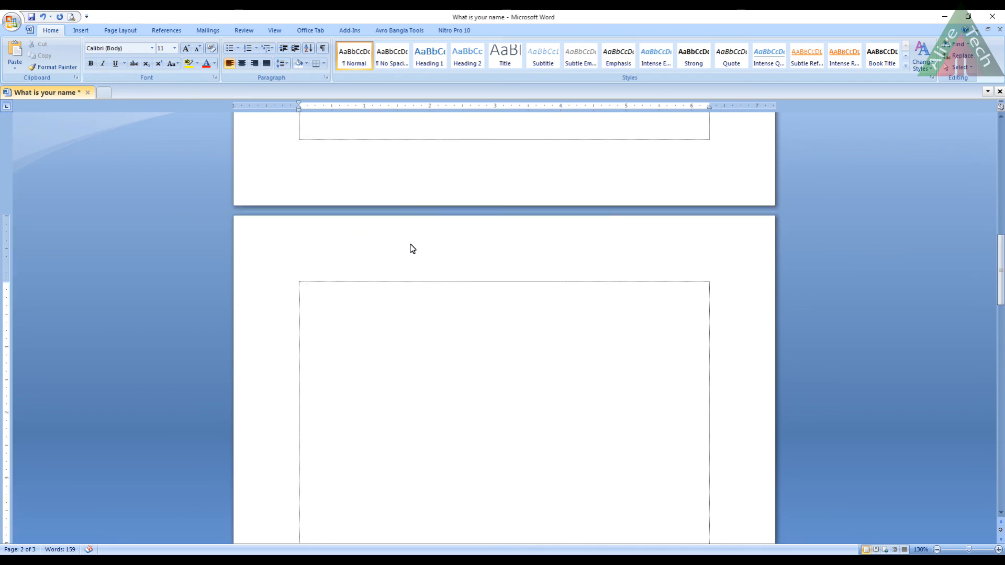
pyautogui.scroll(15, 412, 248)
pyautogui.click(408, 335)
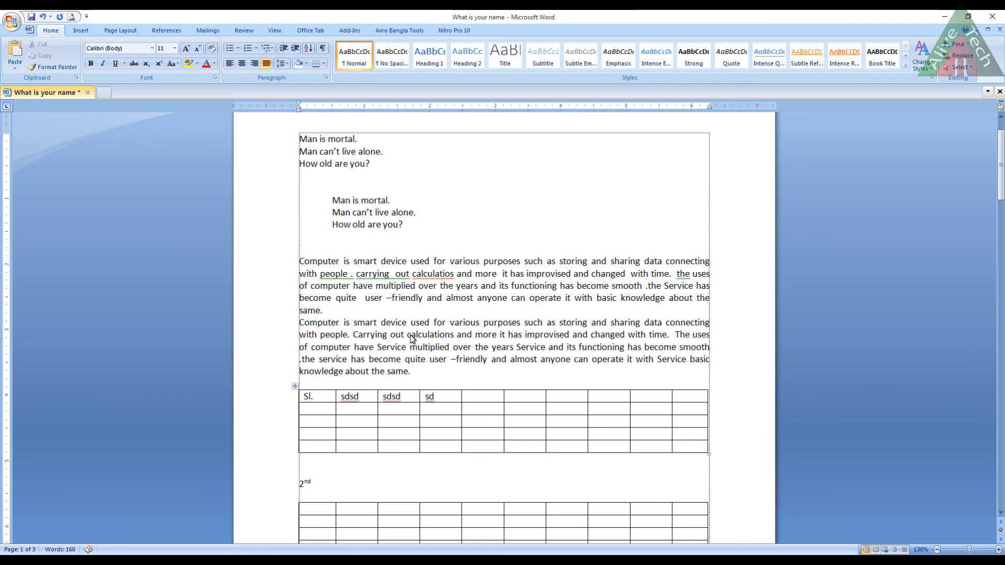
pyautogui.hotkey('ctrl', 'g')
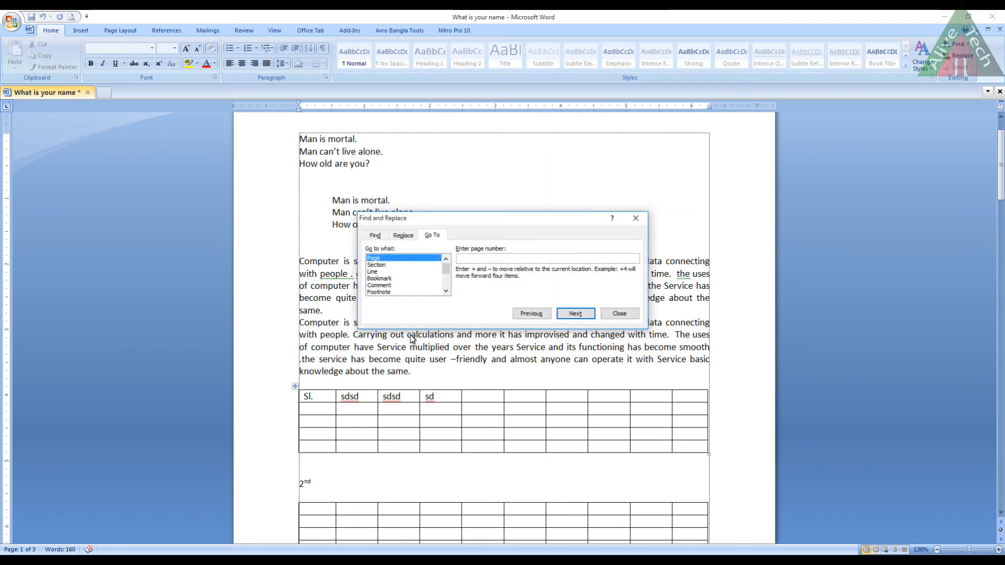
pyautogui.moveTo(449, 225); pyautogui.dragTo(488, 229)
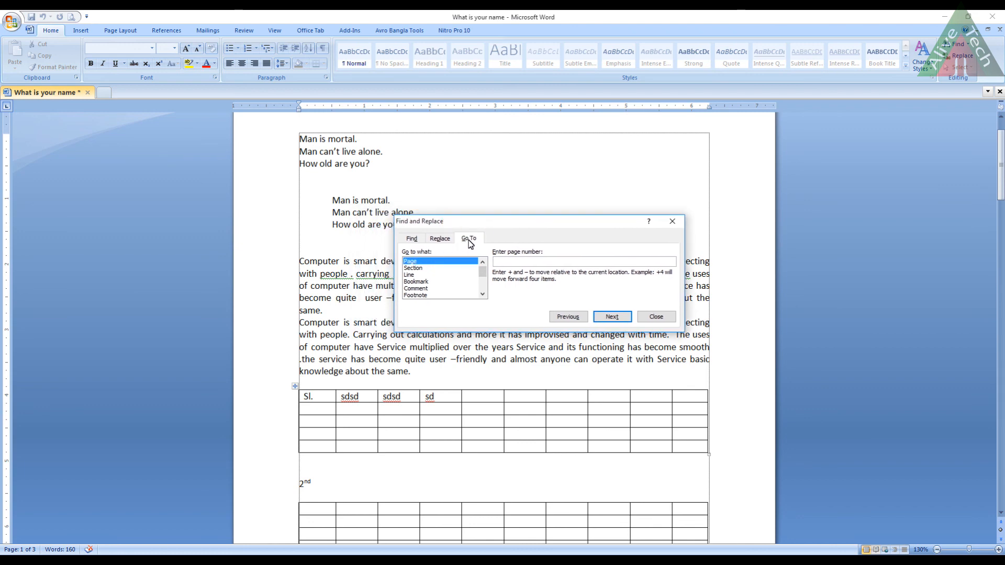
pyautogui.moveTo(490, 223); pyautogui.dragTo(683, 212)
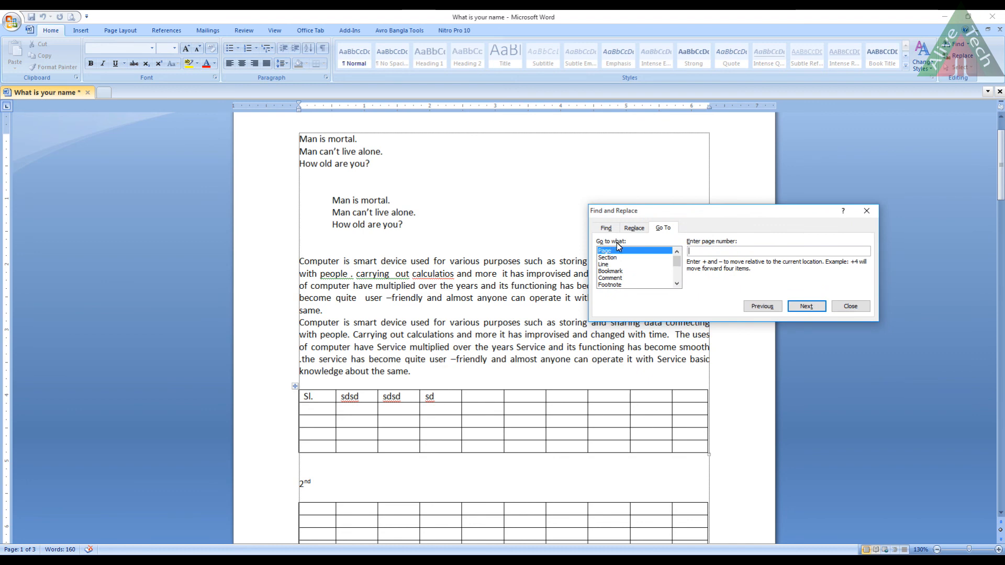
pyautogui.moveTo(677, 261); pyautogui.dragTo(676, 258)
pyautogui.scroll(-1, 674, 263)
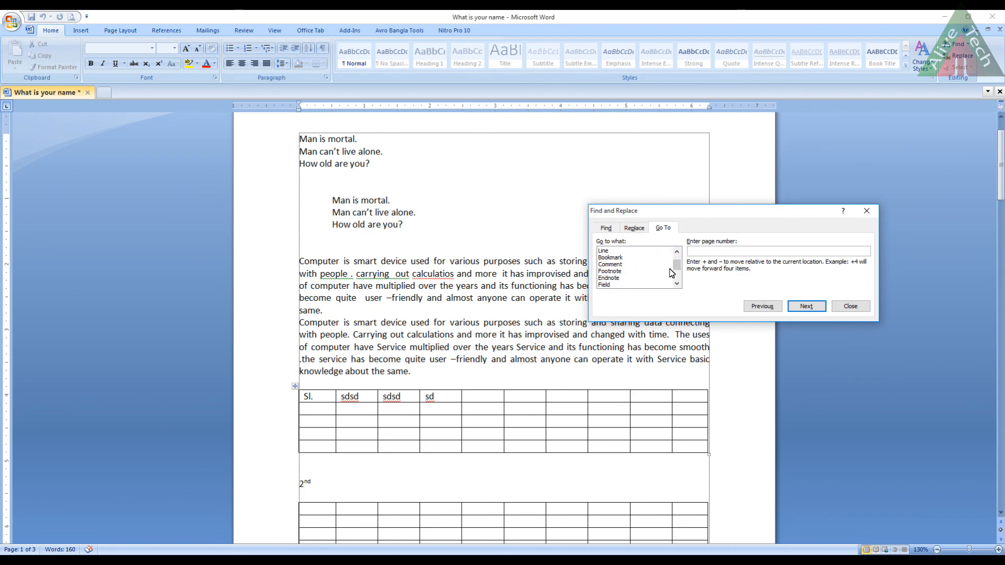
pyautogui.scroll(-1, 675, 270)
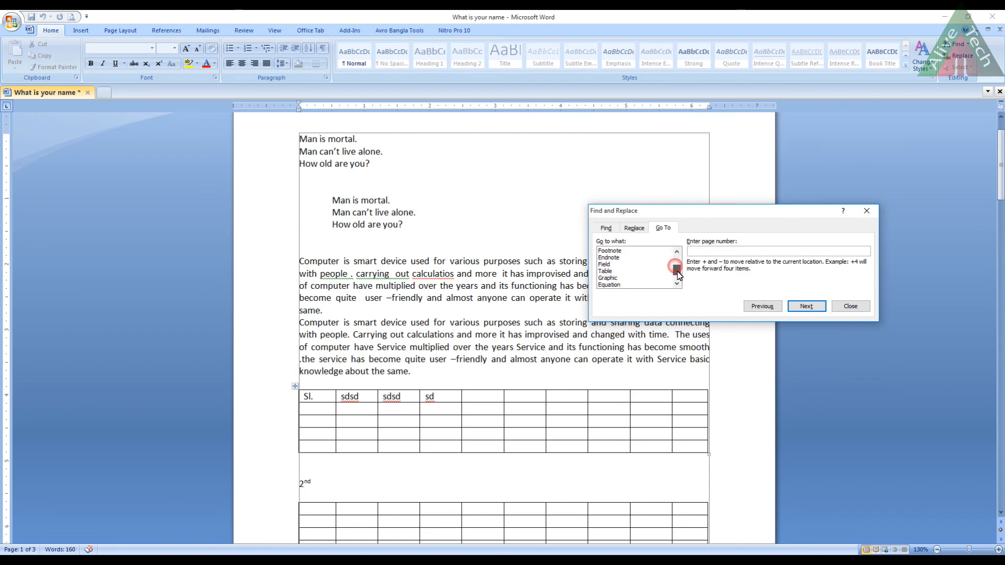
pyautogui.click(605, 272)
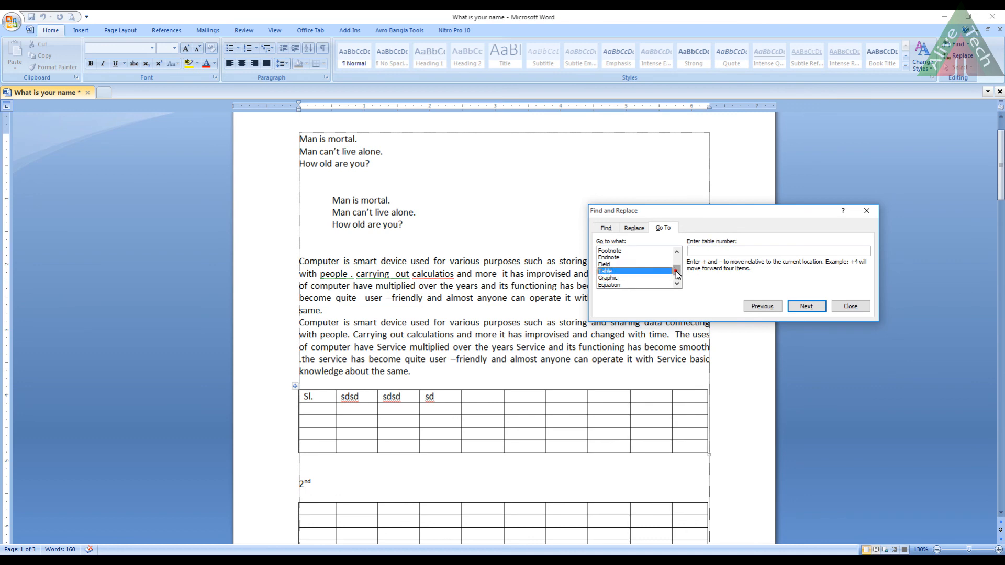
pyautogui.scroll(2, 674, 267)
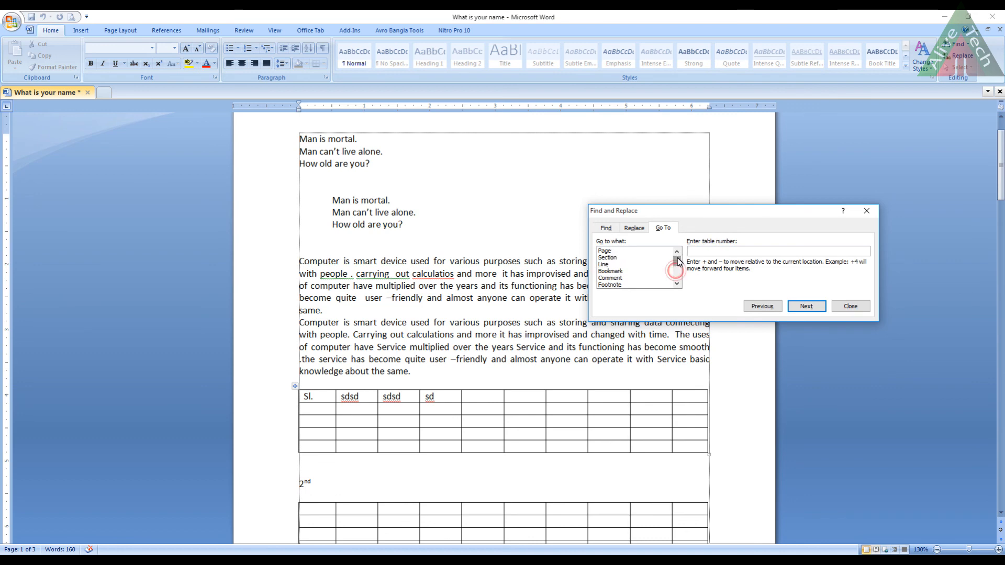
pyautogui.click(608, 251)
# - Use Go To to jump to page 3 of the document
pyautogui.moveTo(682, 211); pyautogui.dragTo(598, 170)
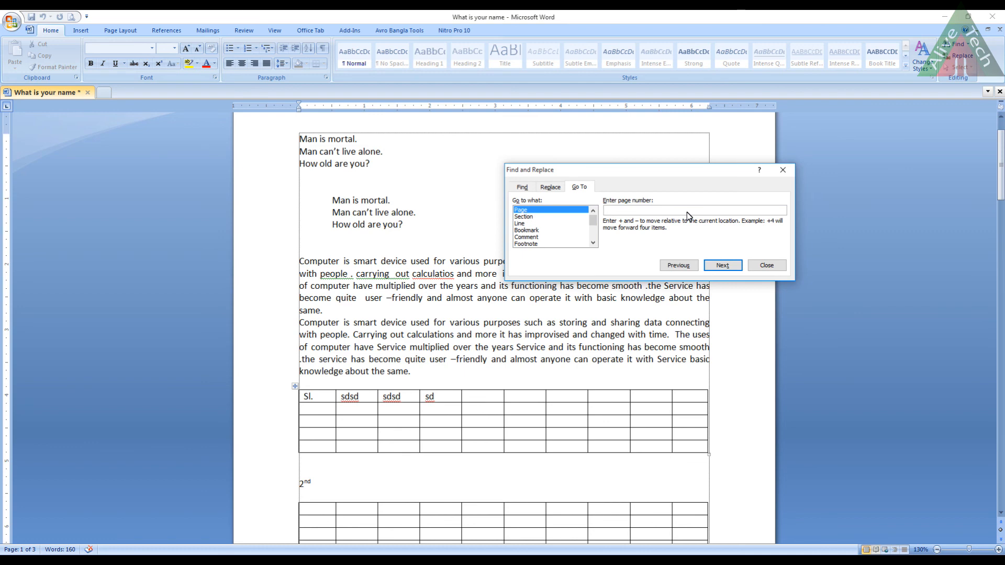
pyautogui.write('3')
pyautogui.click(722, 266)
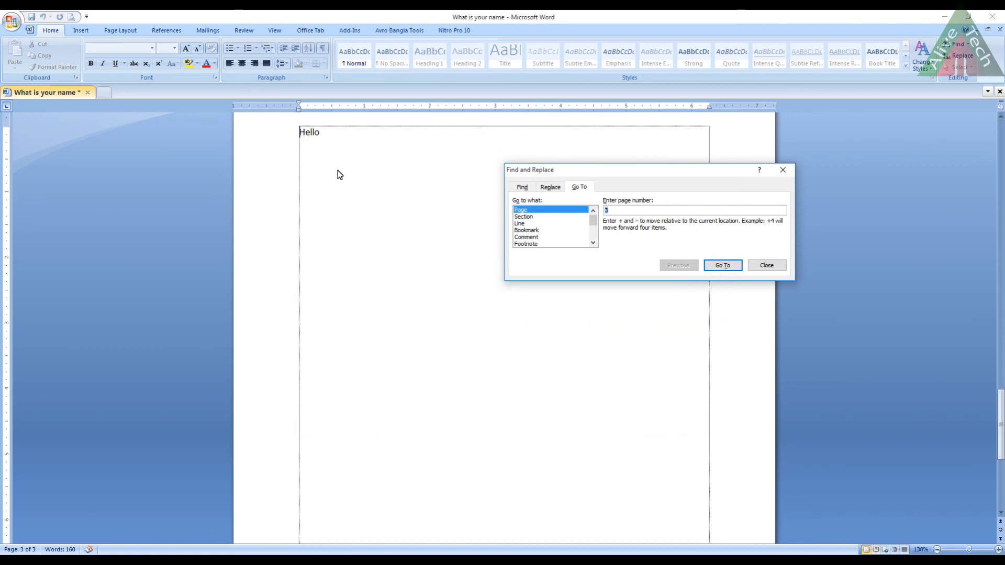
# - Set the Go To page number to 1 and jump back to the document's first page
pyautogui.click(330, 154)
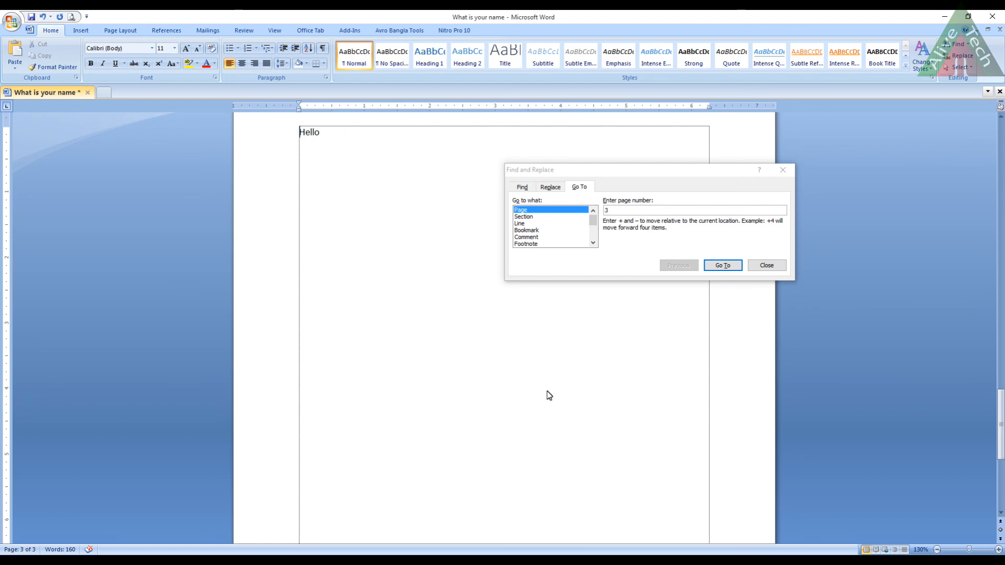
pyautogui.moveTo(619, 212); pyautogui.dragTo(592, 210)
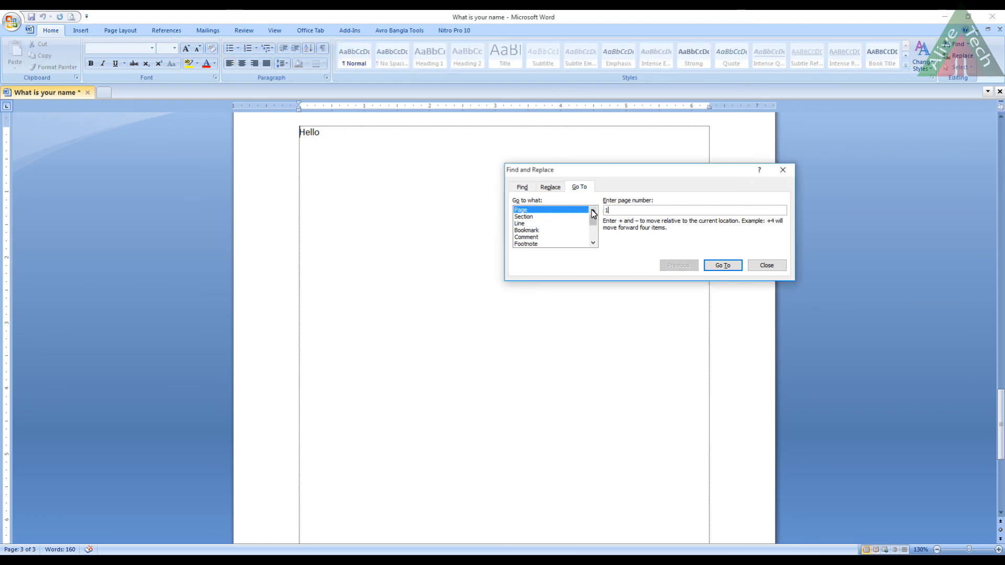
pyautogui.click(722, 265)
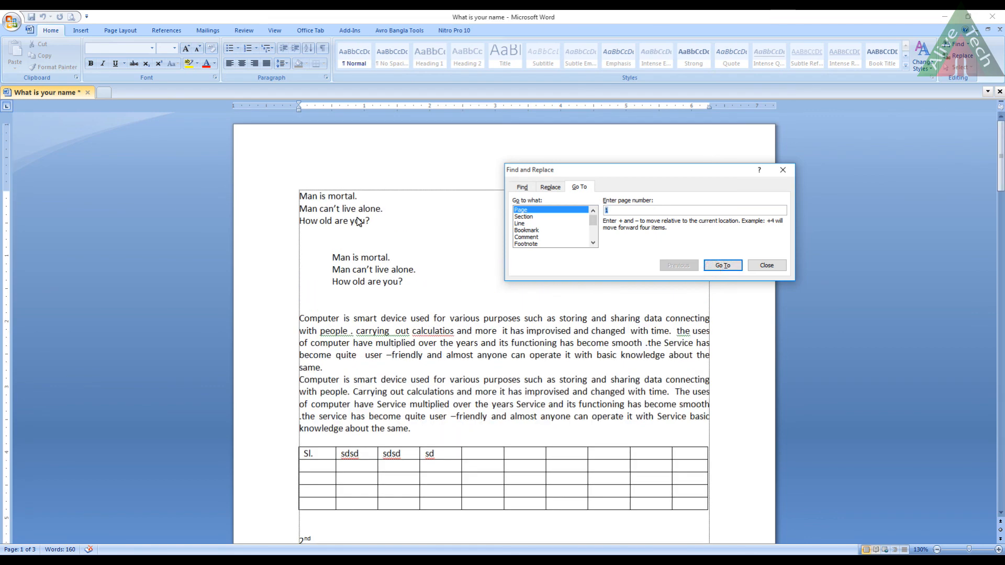
# - Set the Go To target to Table and jump to table number 1 in the document
pyautogui.moveTo(593, 222); pyautogui.dragTo(594, 229)
pyautogui.click(524, 229)
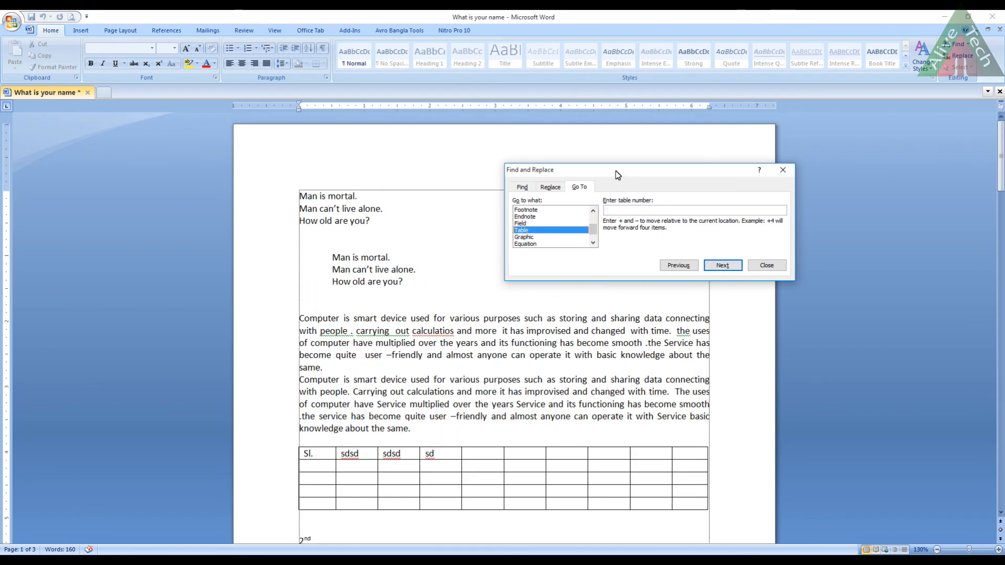
pyautogui.click(608, 395)
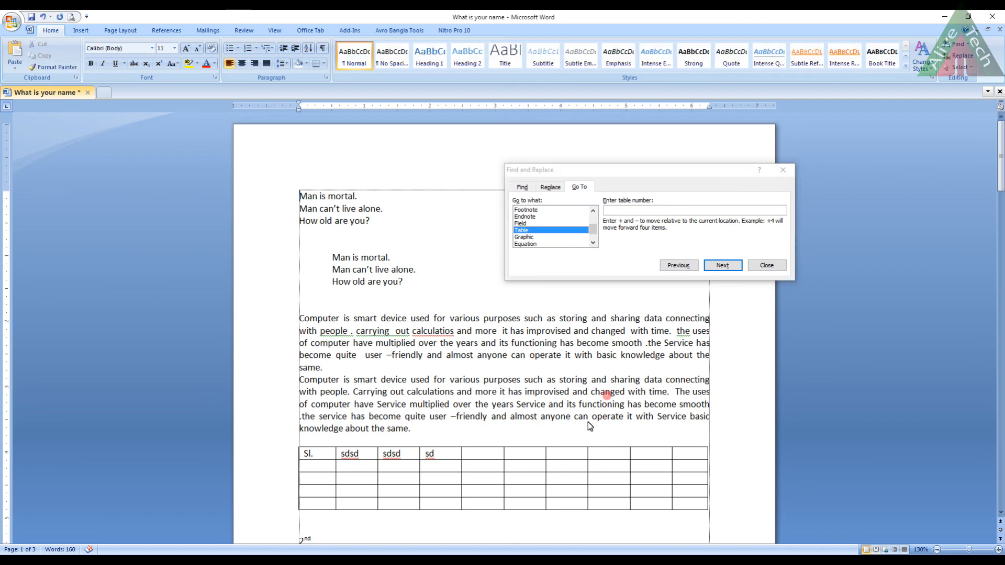
pyautogui.scroll(-3, 592, 422)
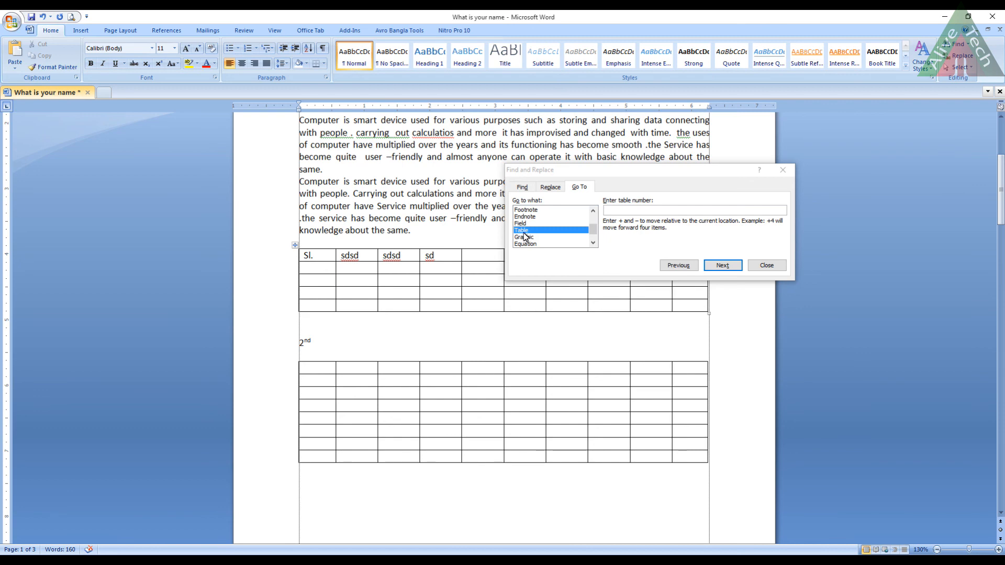
pyautogui.click(609, 212)
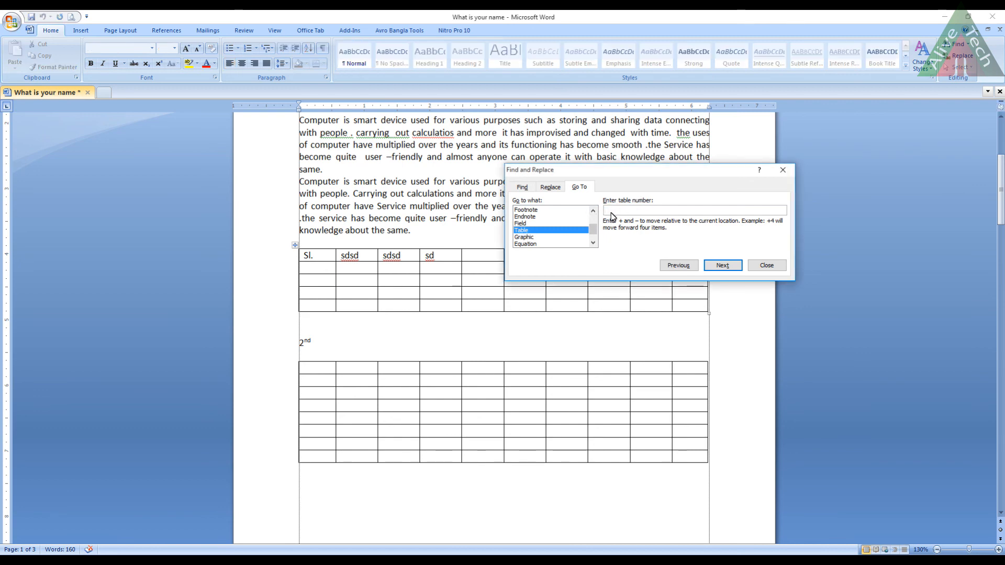
pyautogui.write('1')
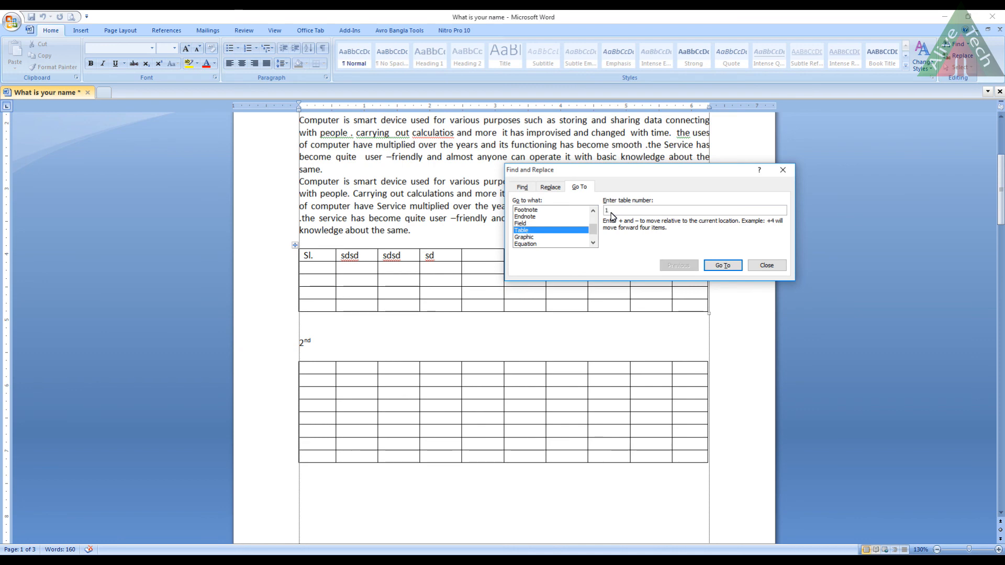
pyautogui.click(723, 266)
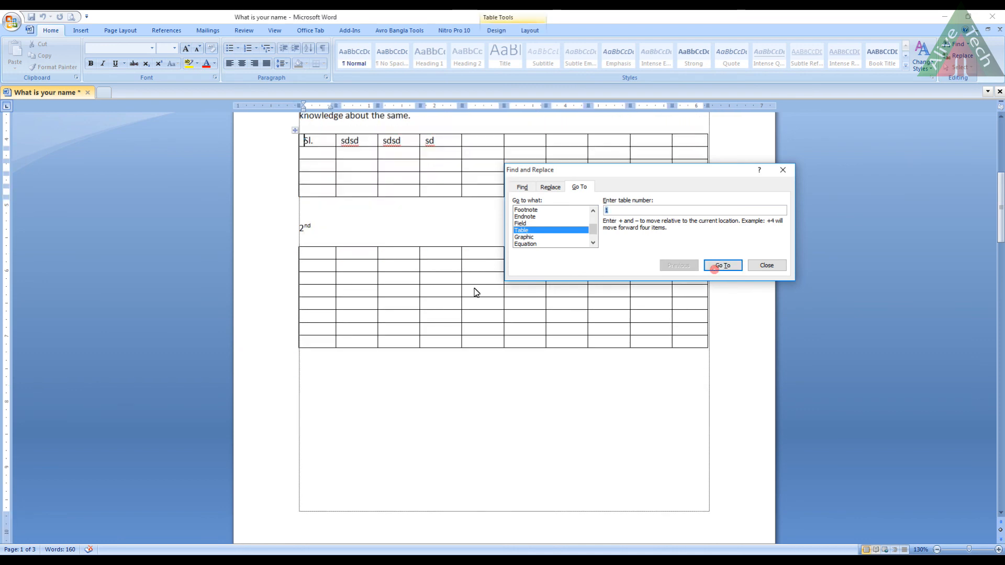
# - Place the cursor in the paragraph above the first table, use Go To to jump to table 2, and close the dialog
pyautogui.click(338, 169)
pyautogui.scroll(2, 395, 164)
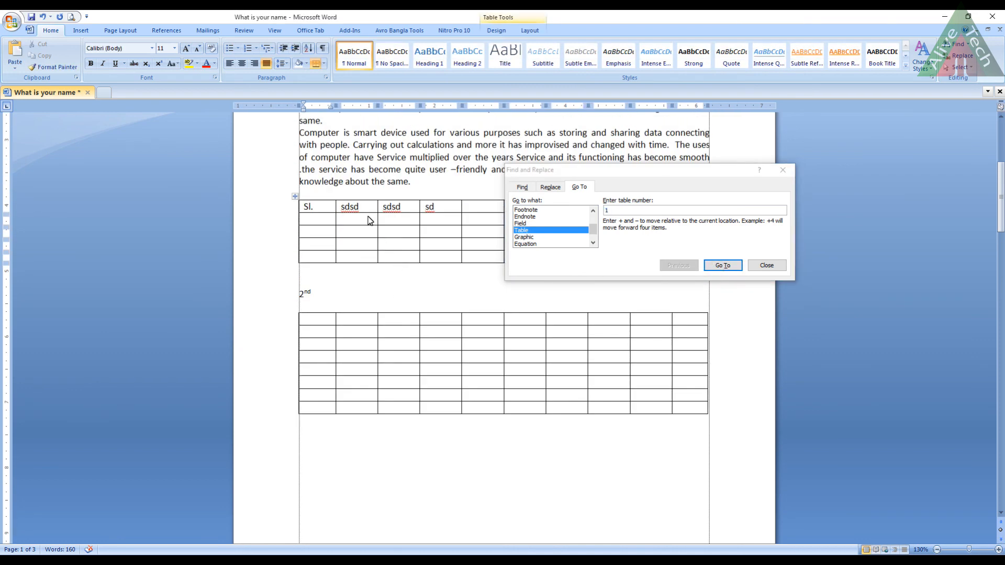
pyautogui.click(354, 158)
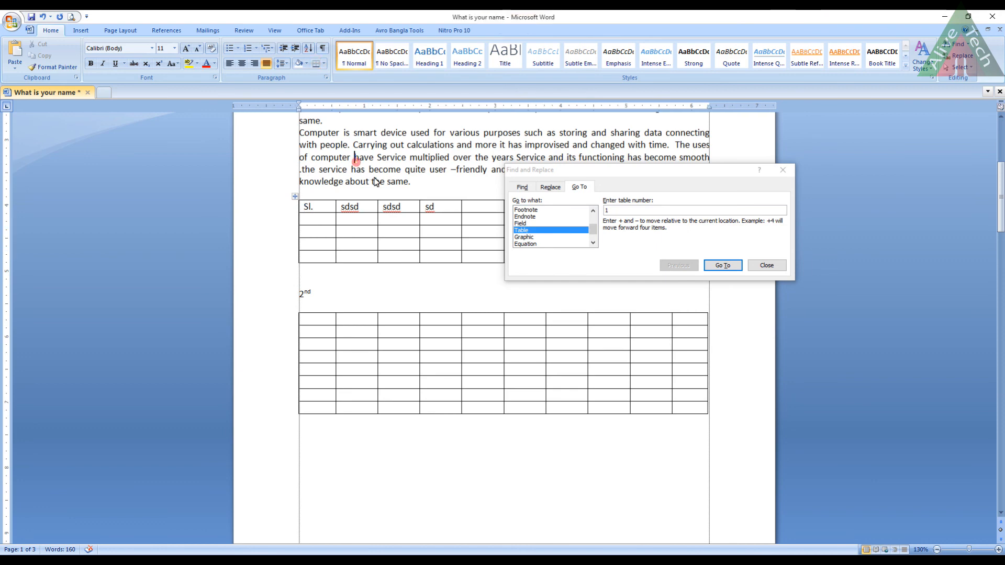
pyautogui.click(605, 211)
pyautogui.write('2')
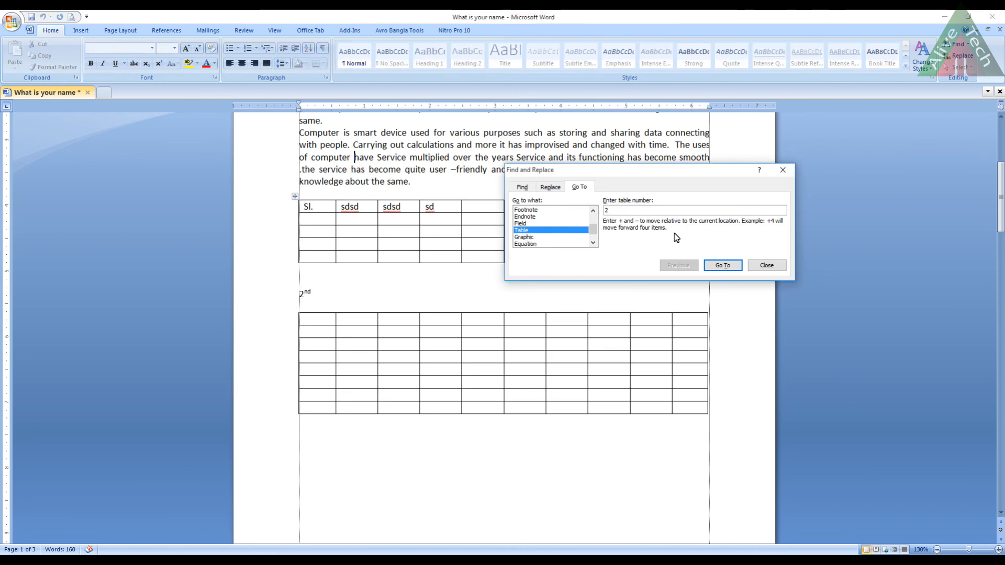
pyautogui.click(722, 266)
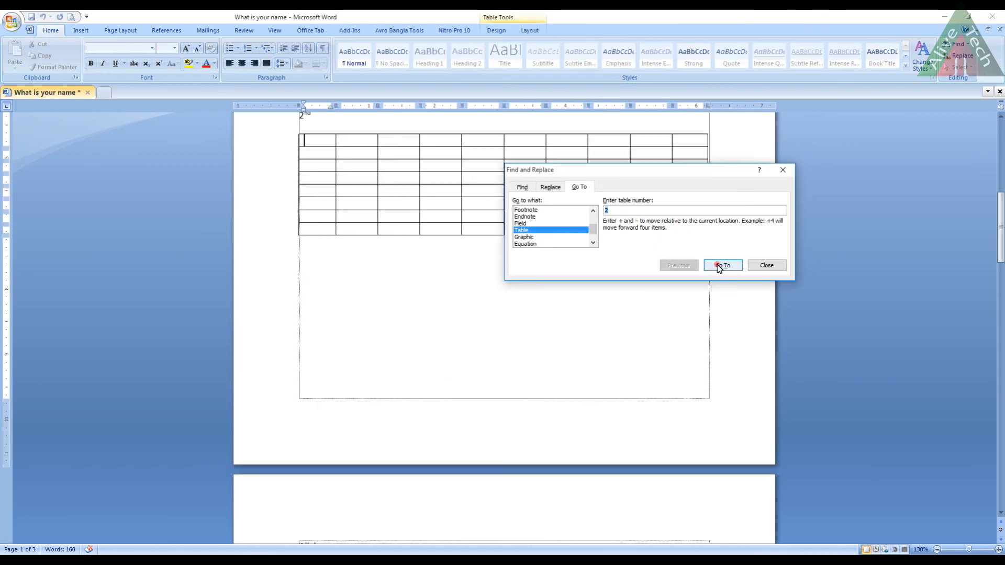
pyautogui.click(314, 141)
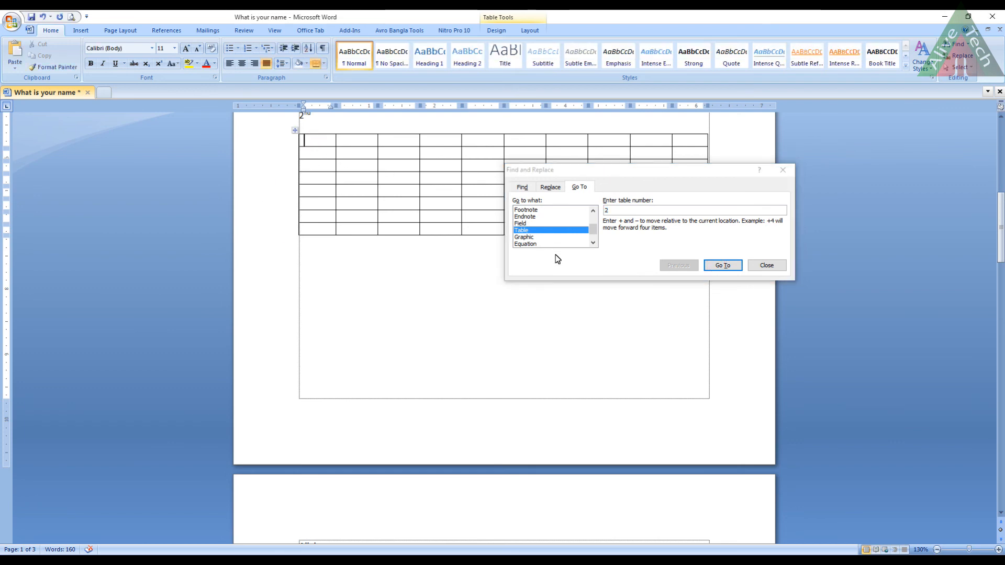
pyautogui.moveTo(591, 230)
pyautogui.mouseDown()
pyautogui.moveTo(592, 210)
pyautogui.moveTo(588, 243)
pyautogui.mouseUp()
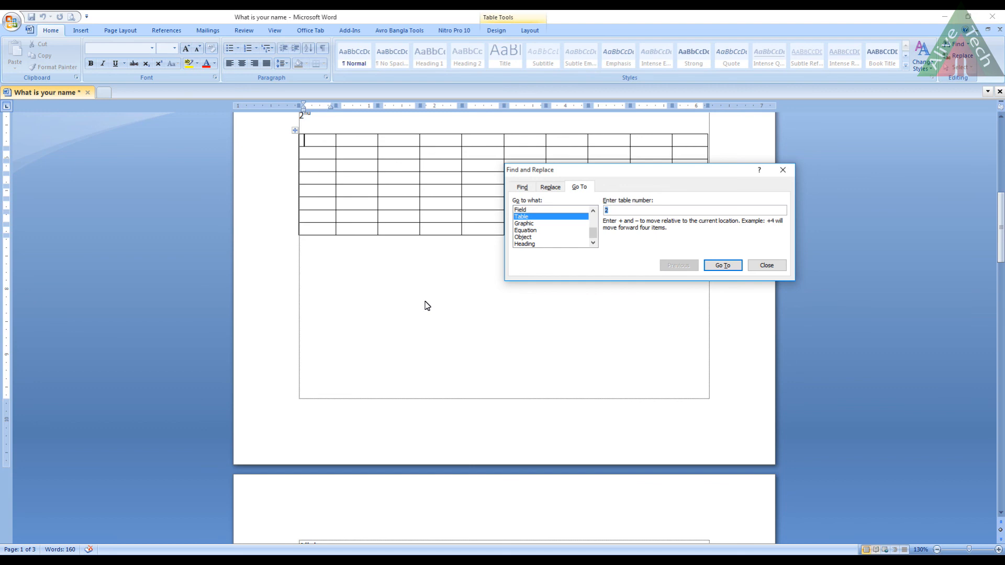
pyautogui.click(767, 265)
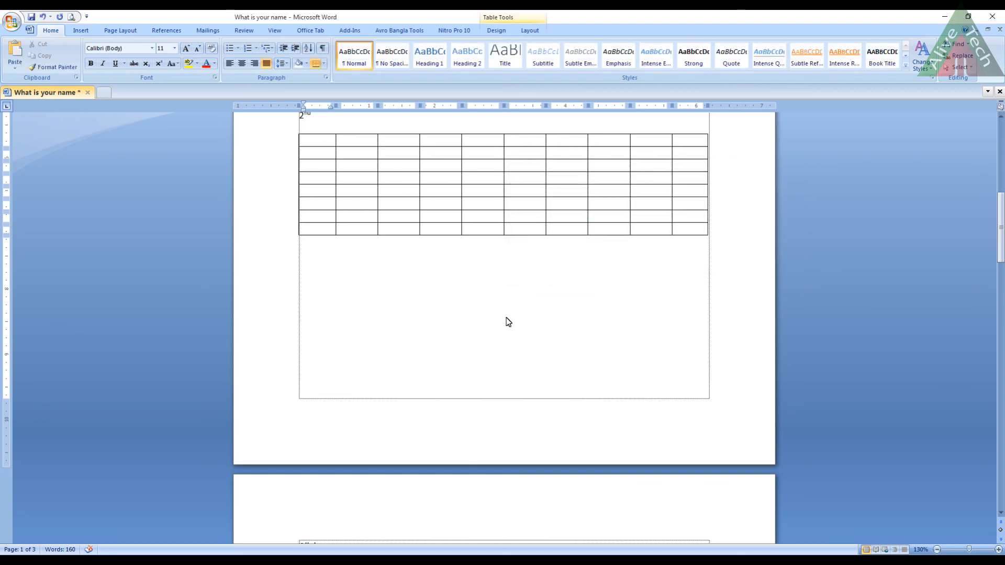